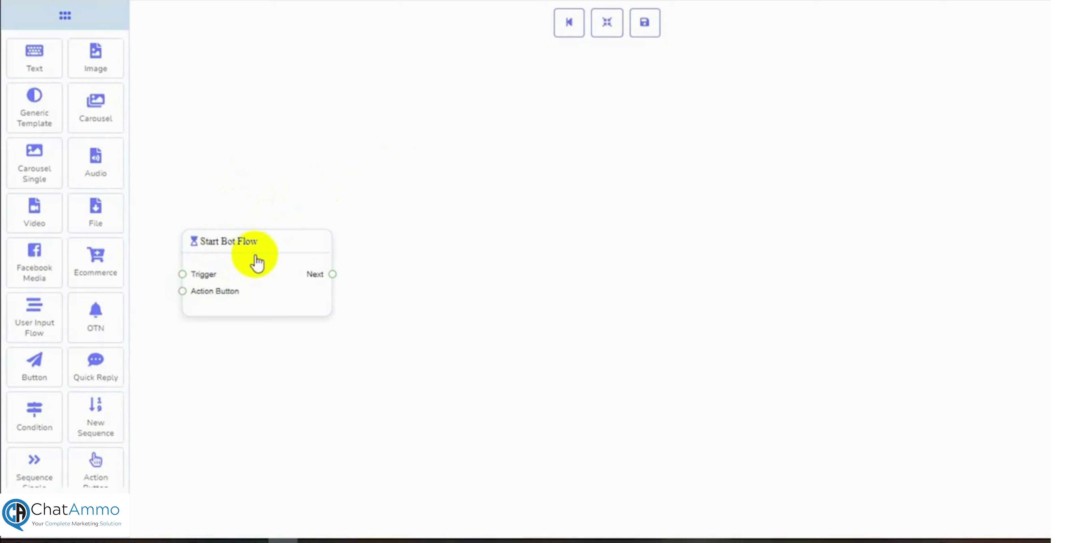
- Title the Start Bot Flow block "The Wardrobe Bot" and move it farther into the canvas
{"action": "double_click", "coordinate": [254, 268]}
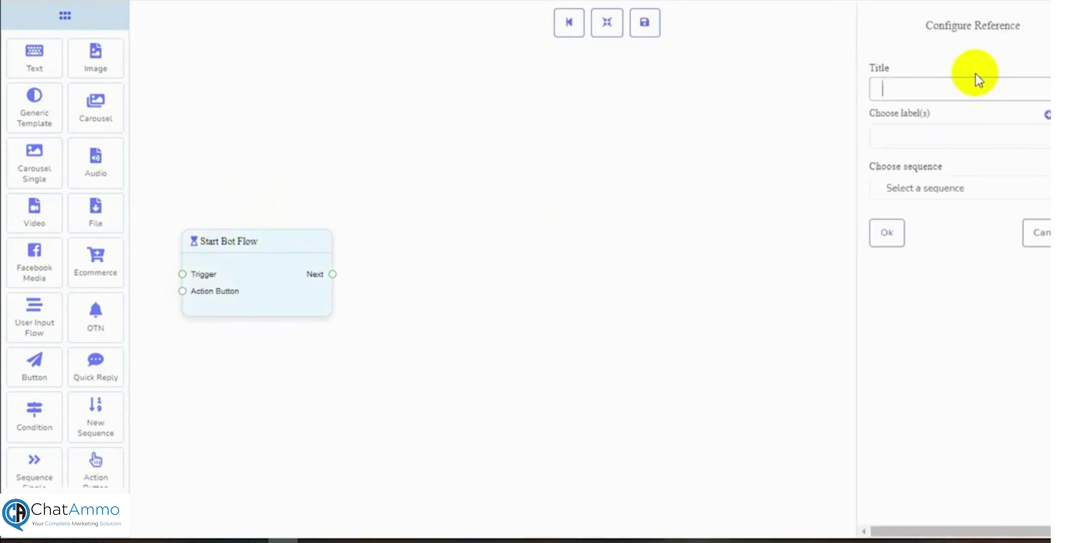
{"action": "type", "text": "The"}
{"action": "left_click", "coordinate": [919, 123]}
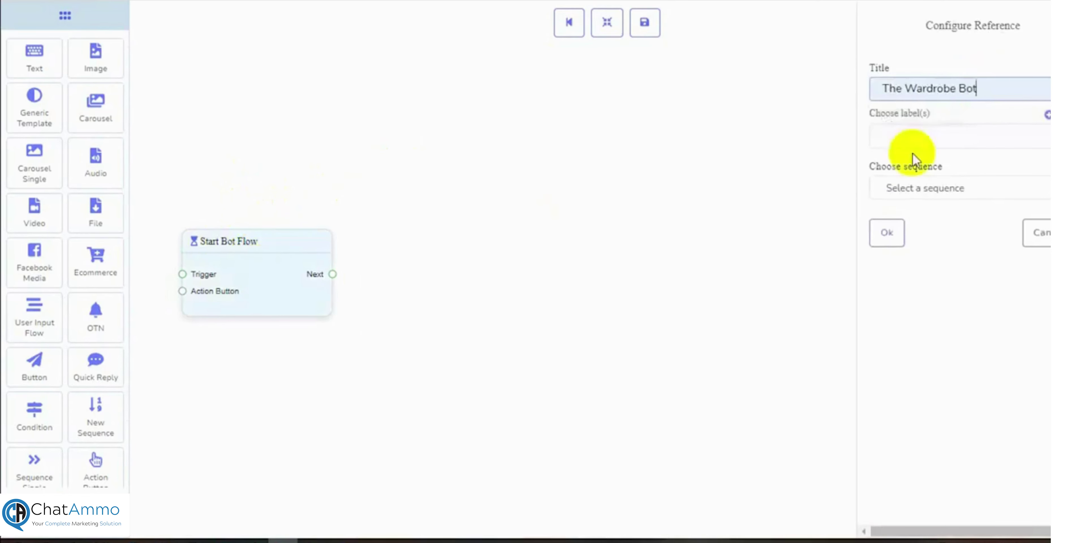
{"action": "left_click", "coordinate": [887, 235]}
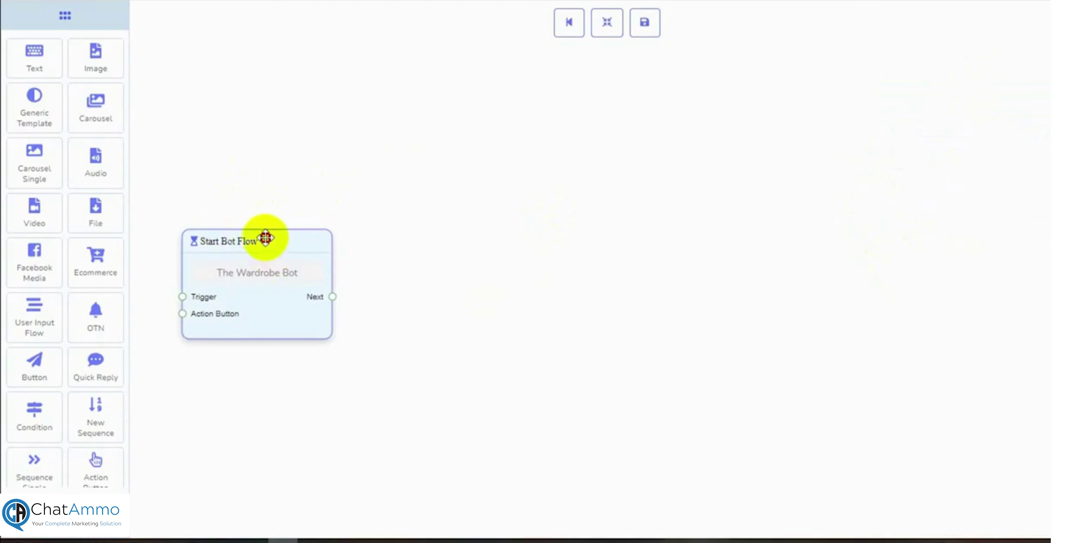
{"action": "left_click_drag", "start_coordinate": [265, 237], "coordinate": [393, 223]}
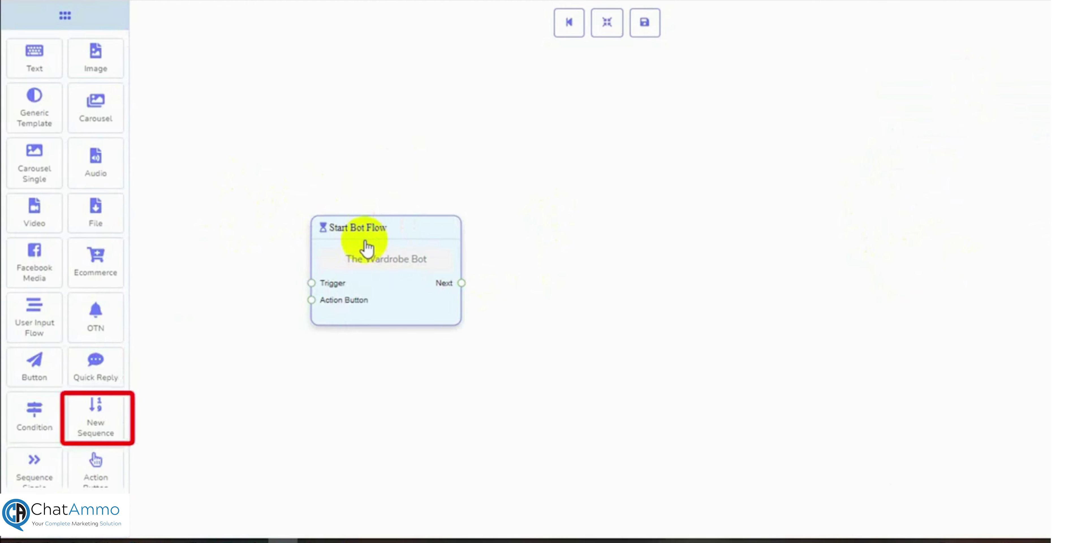
- Add Trigger and Action Button elements, connect each to its matching input on Start Bot Flow, and rearrange the flow
{"action": "scroll", "coordinate": [24, 466], "scroll_direction": "down", "scroll_amount": 2}
{"action": "left_click_drag", "start_coordinate": [33, 449], "coordinate": [177, 240]}
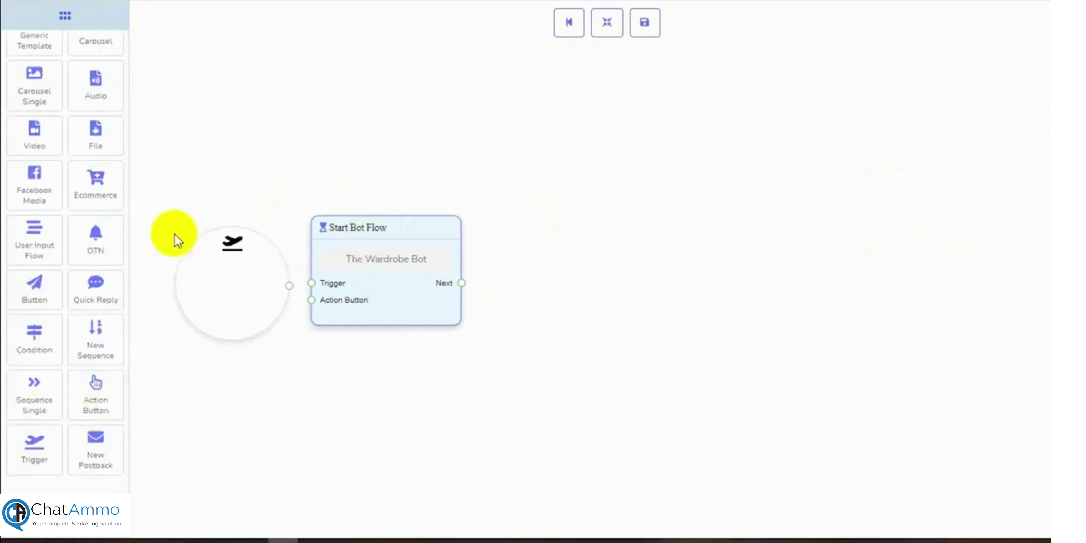
{"action": "left_click_drag", "start_coordinate": [97, 407], "coordinate": [217, 397]}
{"action": "left_click_drag", "start_coordinate": [289, 286], "coordinate": [312, 282]}
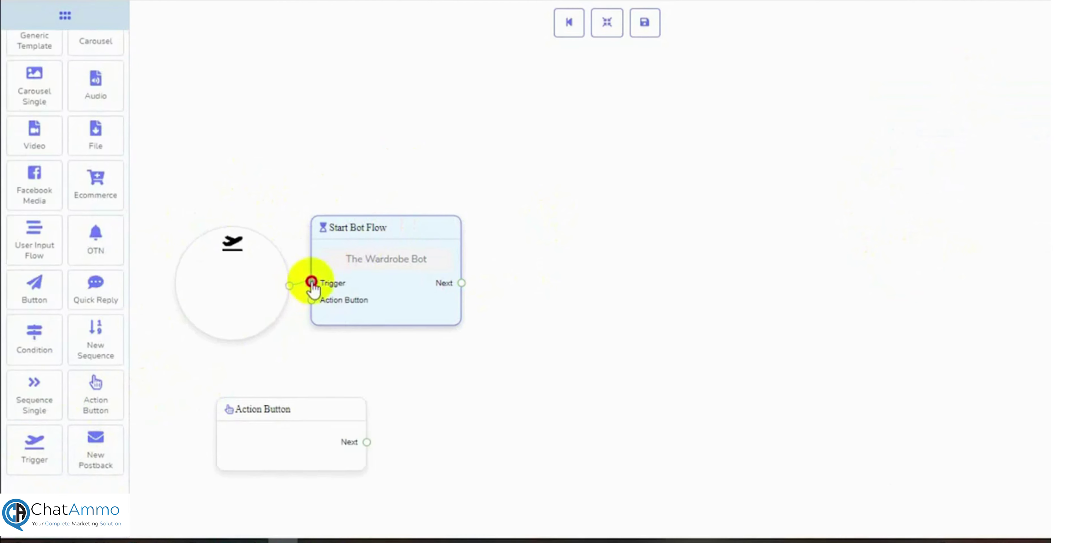
{"action": "left_click_drag", "start_coordinate": [367, 442], "coordinate": [311, 300]}
{"action": "left_click_drag", "start_coordinate": [301, 443], "coordinate": [243, 428]}
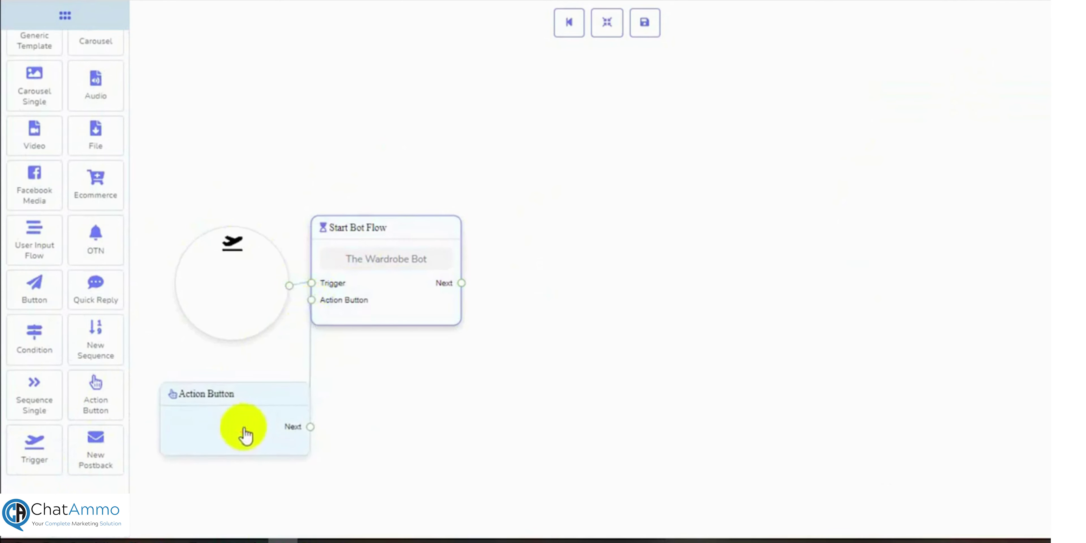
{"action": "left_click", "coordinate": [608, 22]}
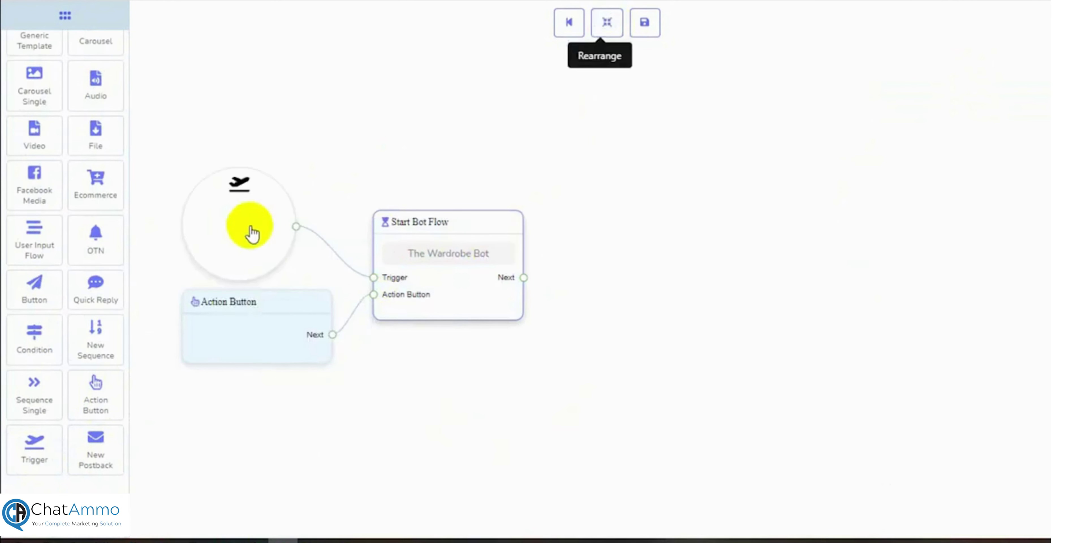
- Set the Trigger element's keywords to "Hi, hello"
{"action": "left_click", "coordinate": [252, 233]}
{"action": "left_click", "coordinate": [924, 90]}
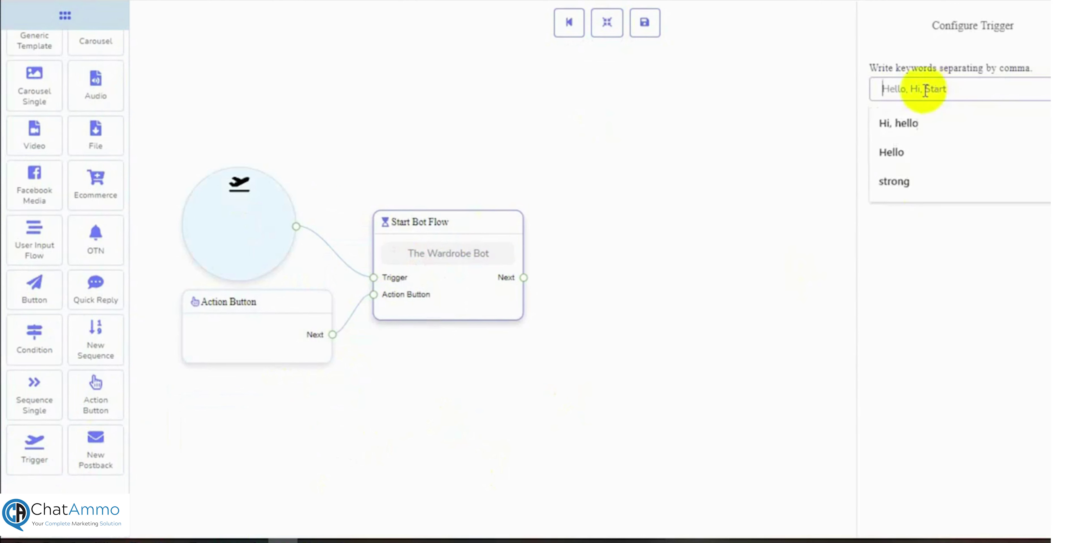
{"action": "type", "text": "hi, hello"}
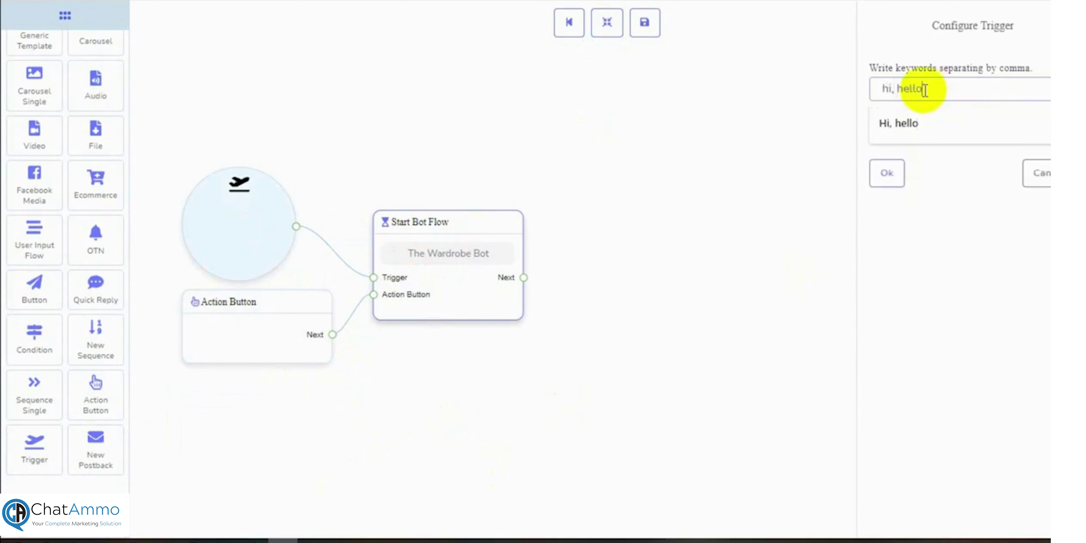
{"action": "left_click", "coordinate": [887, 132]}
{"action": "left_click", "coordinate": [888, 181]}
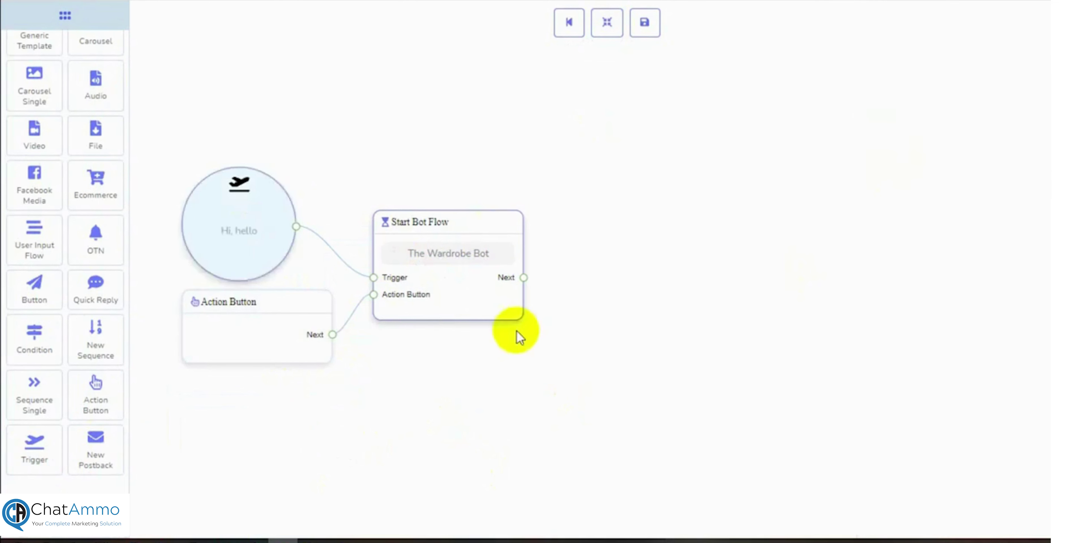
- Set the Action Button element's action to Get-started template
{"action": "left_click", "coordinate": [239, 333]}
{"action": "left_click", "coordinate": [948, 79]}
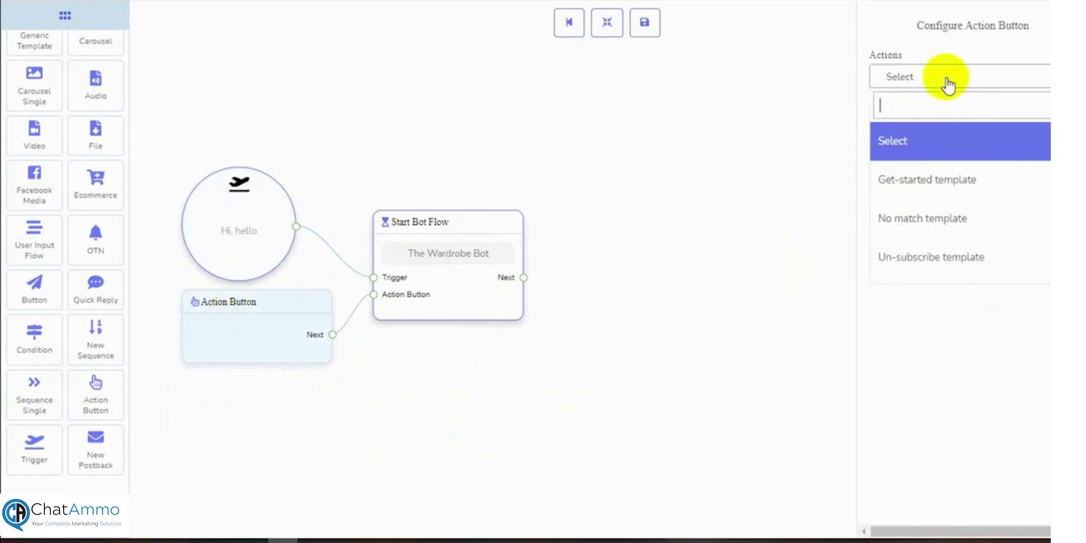
{"action": "left_click", "coordinate": [919, 196]}
{"action": "left_click", "coordinate": [886, 126]}
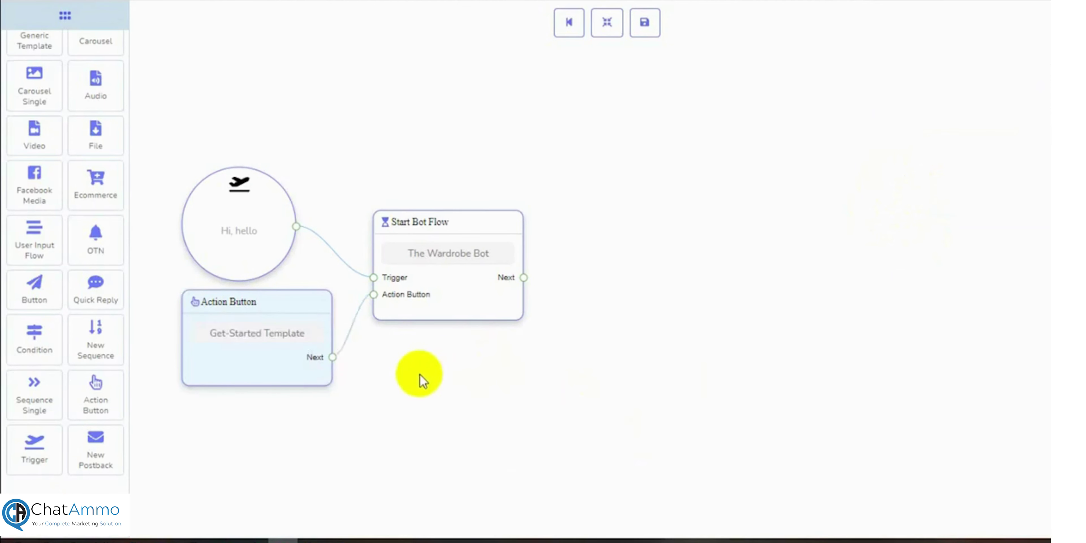
- Add a Text element beside Start Bot Flow and connect Start Bot Flow's Next output to its Reply input
{"action": "scroll", "coordinate": [37, 363], "scroll_direction": "up", "scroll_amount": 2}
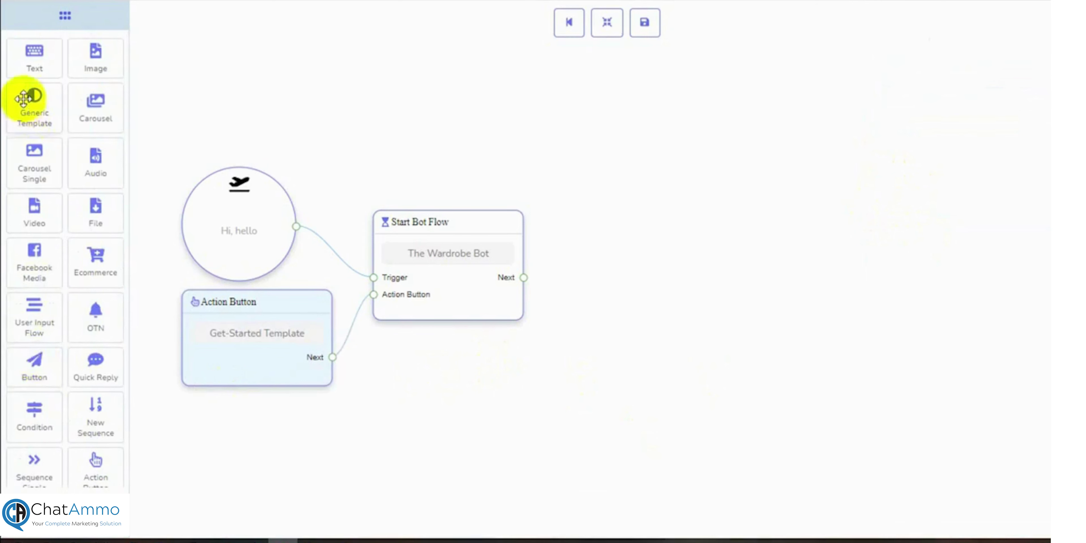
{"action": "left_click_drag", "start_coordinate": [30, 62], "coordinate": [616, 230]}
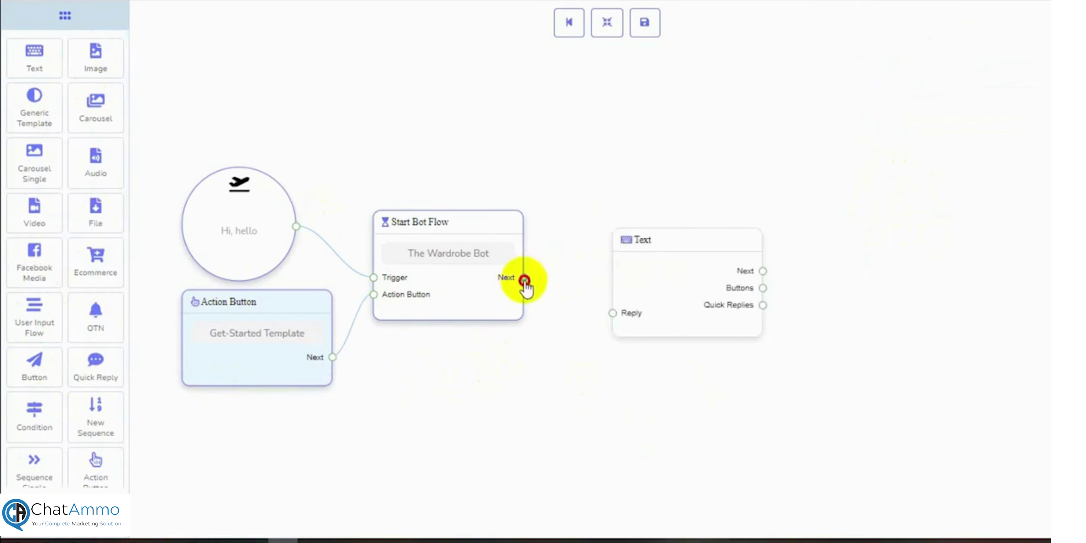
{"action": "left_click_drag", "start_coordinate": [524, 280], "coordinate": [612, 314]}
- Set the Text reply to the first-name variable followed by "Thank you for contacting us.", with typing display on and a 3 sec delay
{"action": "left_click", "coordinate": [655, 294]}
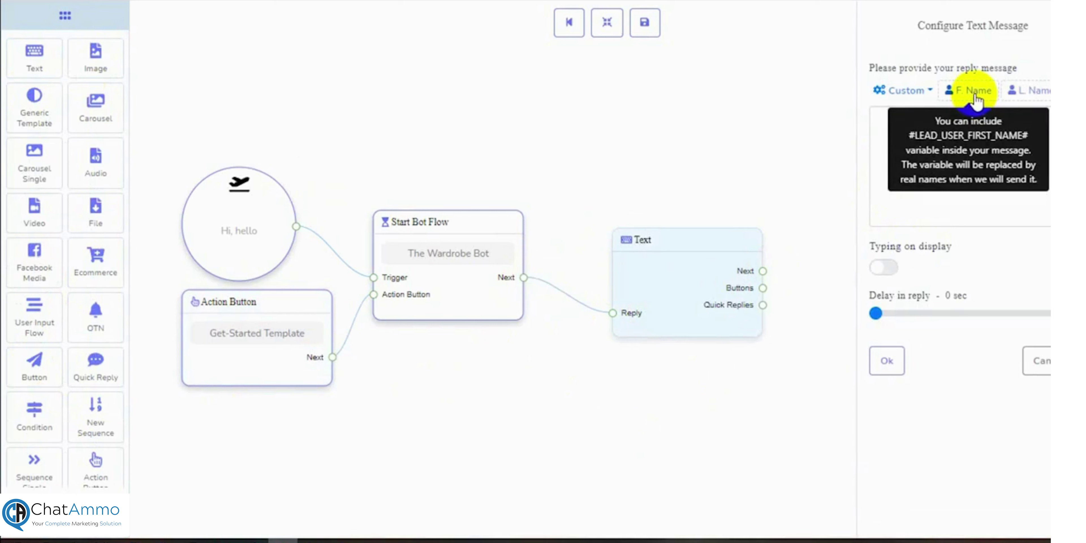
{"action": "left_click", "coordinate": [976, 101]}
{"action": "left_click", "coordinate": [1040, 126]}
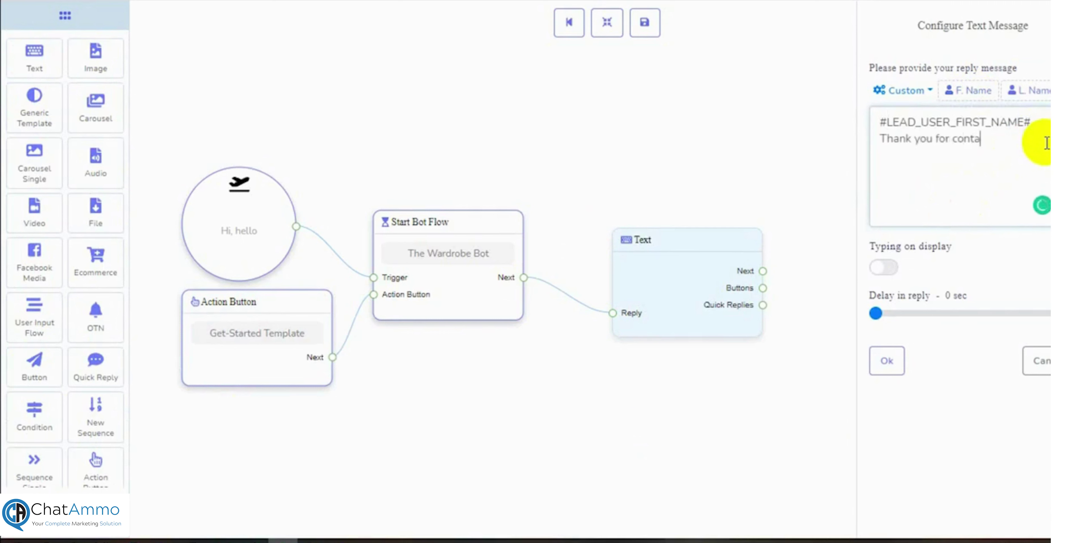
{"action": "left_click", "coordinate": [884, 267]}
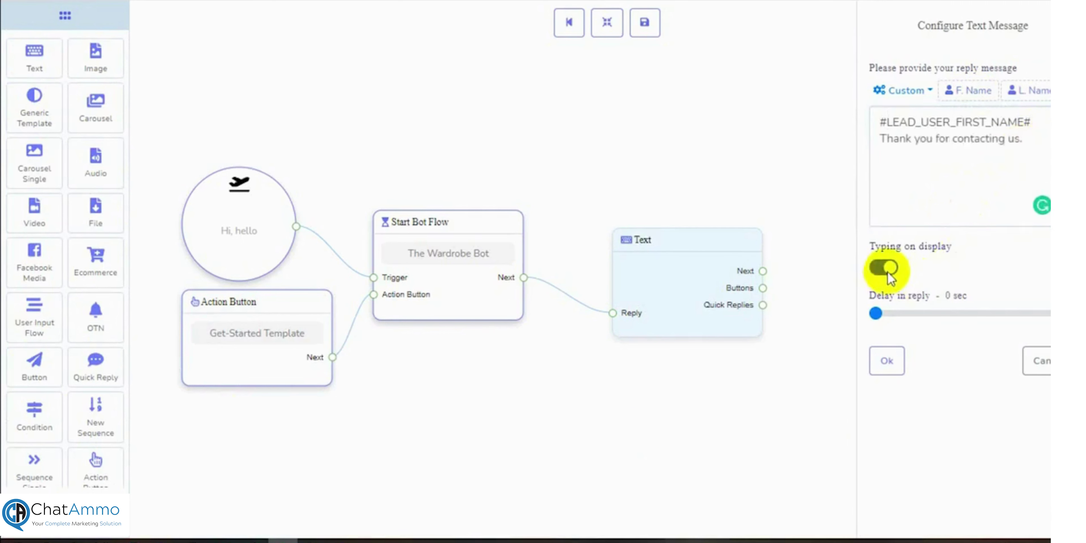
{"action": "left_click", "coordinate": [886, 312]}
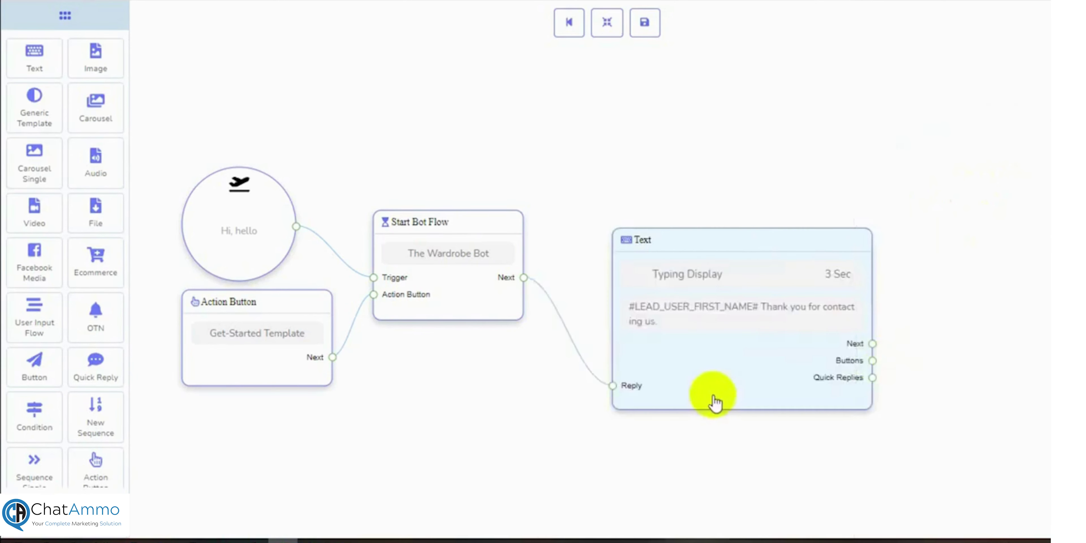
- Shift the Text block to make room and add an Image element connected from its Next output to the image's Reply
{"action": "left_click_drag", "start_coordinate": [720, 228], "coordinate": [688, 198]}
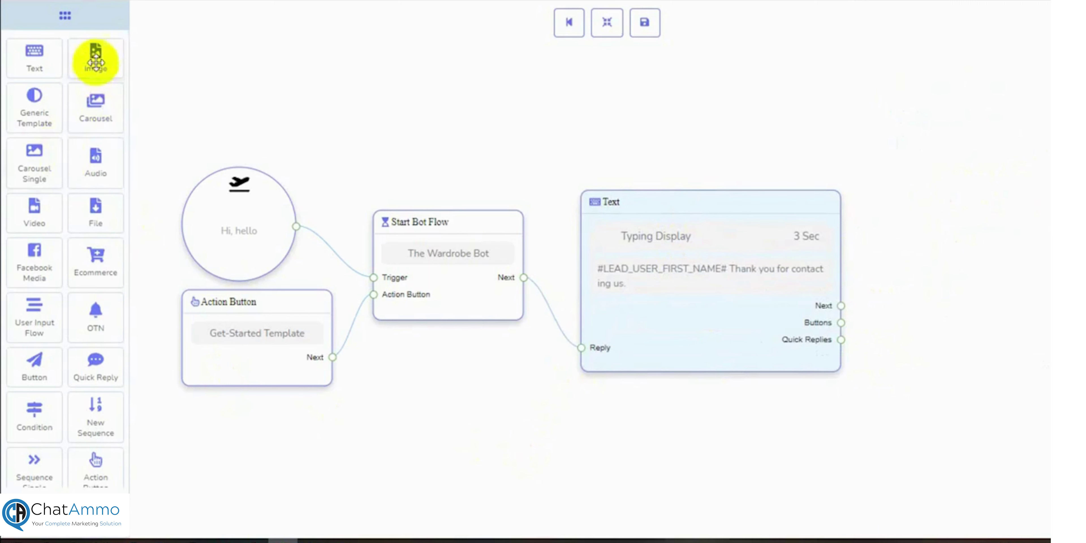
{"action": "left_click_drag", "start_coordinate": [95, 53], "coordinate": [912, 245]}
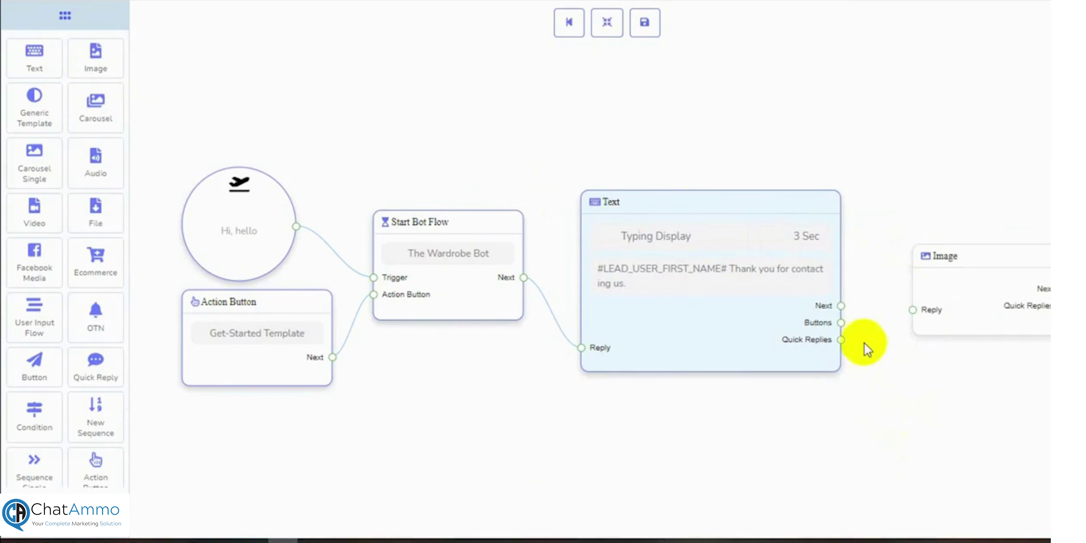
{"action": "left_click_drag", "start_coordinate": [838, 309], "coordinate": [915, 315]}
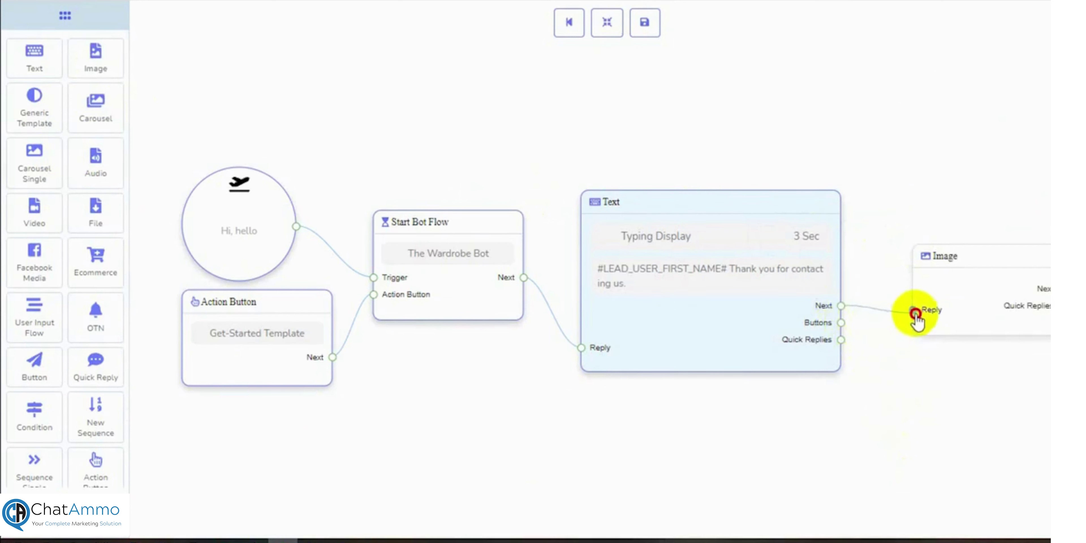
- Upload the Favicon picture from The Wardrobe folder as the Image element's reply image
{"action": "double_click", "coordinate": [980, 289]}
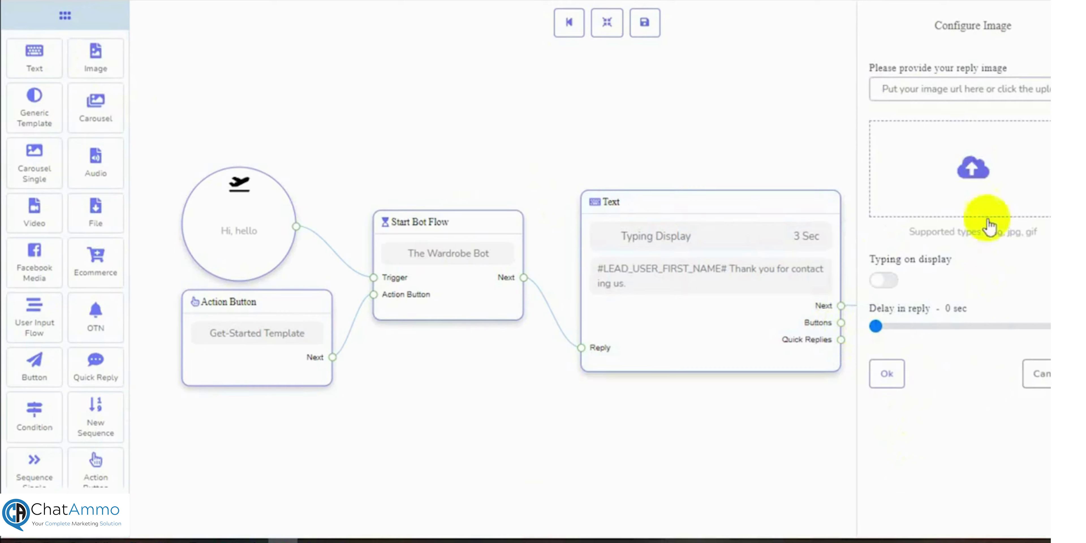
{"action": "left_click", "coordinate": [977, 174]}
{"action": "left_click", "coordinate": [461, 162]}
{"action": "left_click", "coordinate": [497, 162]}
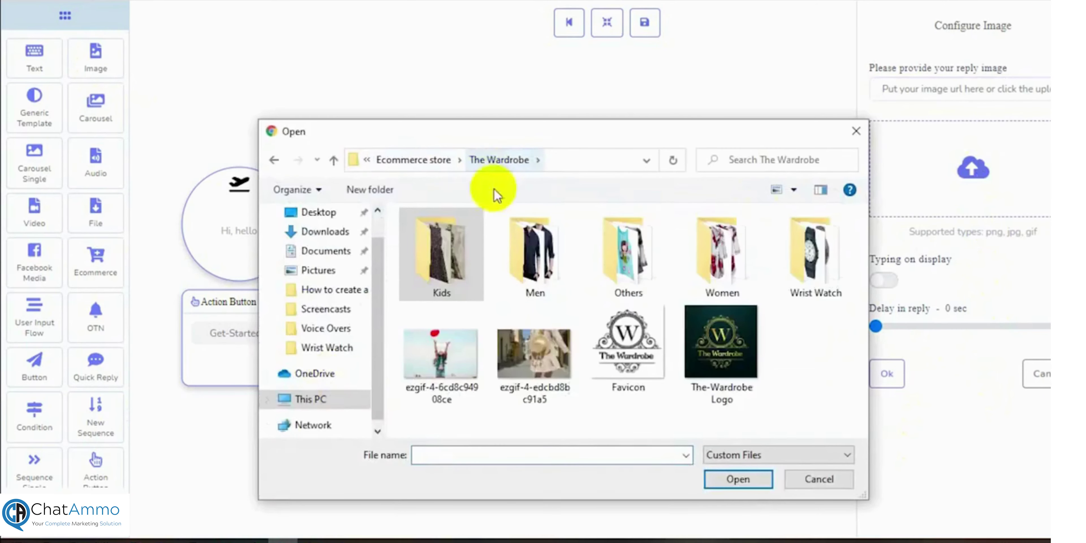
{"action": "left_click", "coordinate": [628, 347]}
{"action": "left_click", "coordinate": [725, 483]}
{"action": "left_click", "coordinate": [887, 374]}
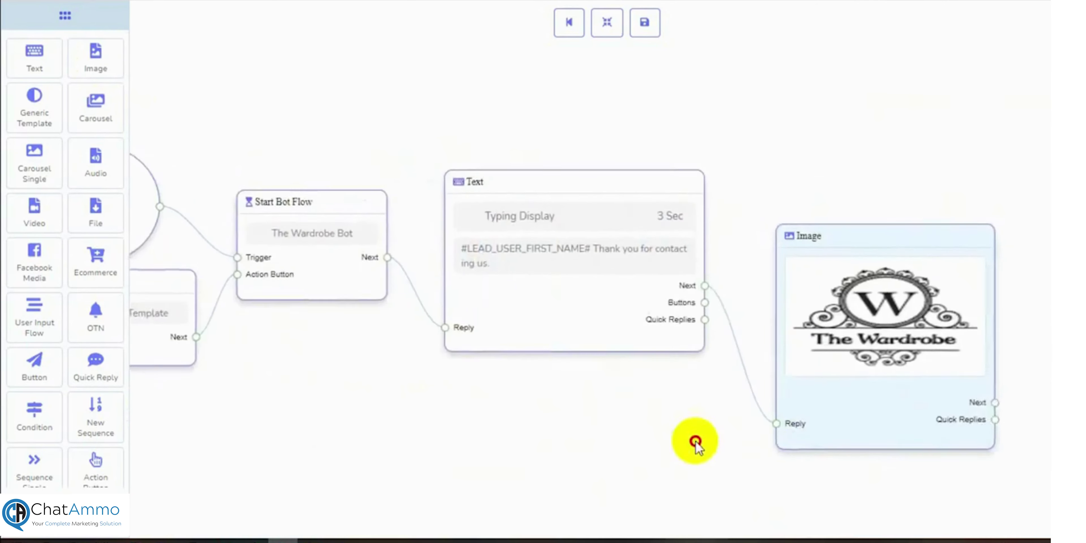
- Add a Generic Template element after the Image block and connect the image's Next output to its Reply input
{"action": "scroll", "coordinate": [491, 430], "scroll_direction": "down", "scroll_amount": 3}
{"action": "left_click_drag", "start_coordinate": [376, 449], "coordinate": [406, 421]}
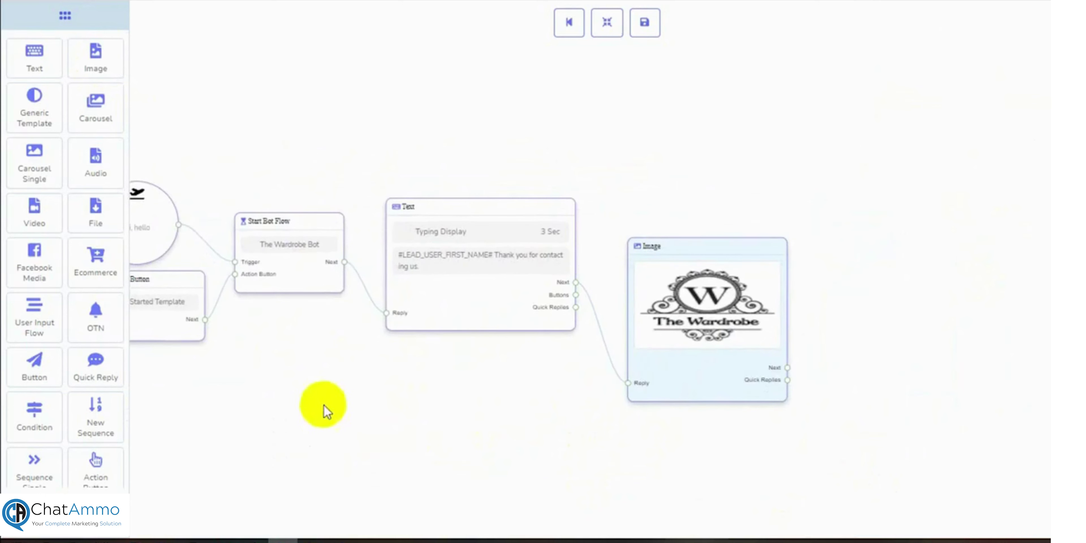
{"action": "left_click_drag", "start_coordinate": [36, 106], "coordinate": [856, 300]}
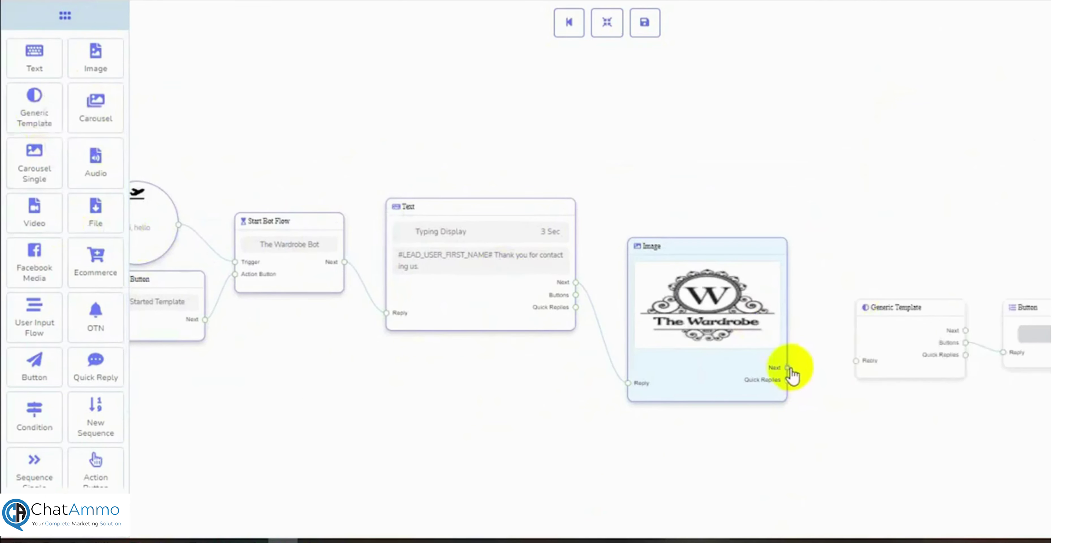
{"action": "left_click_drag", "start_coordinate": [788, 368], "coordinate": [856, 361]}
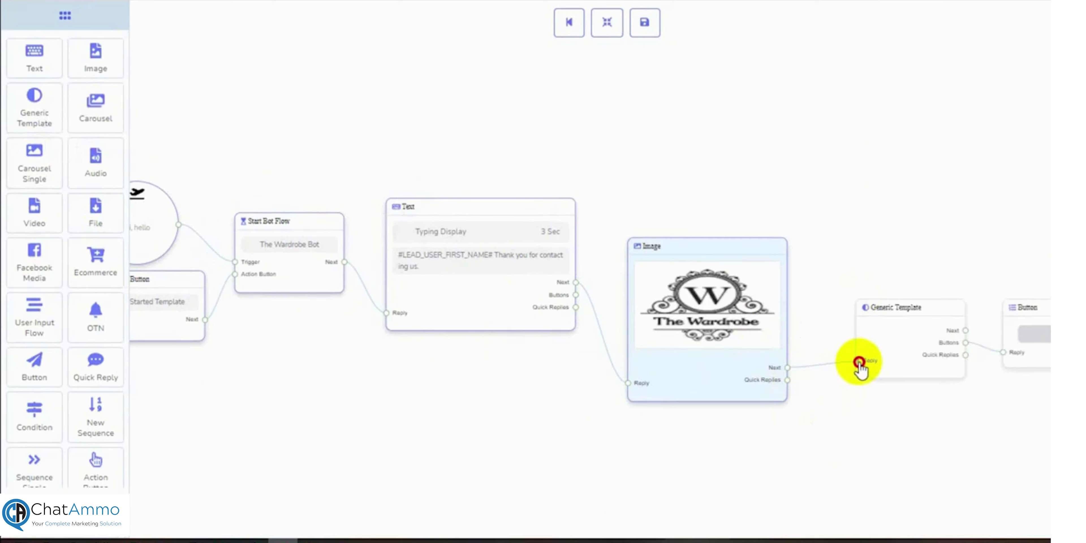
- Upload ezgif-4-6cd8c94908ce from The Wardrobe folder as the Generic Template's reply image
{"action": "double_click", "coordinate": [908, 348]}
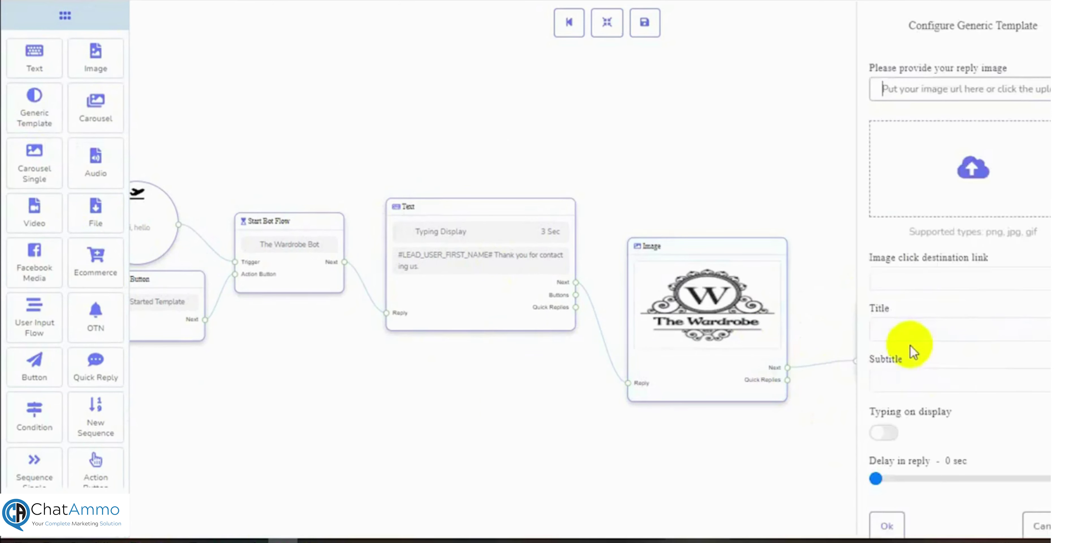
{"action": "left_click", "coordinate": [971, 168]}
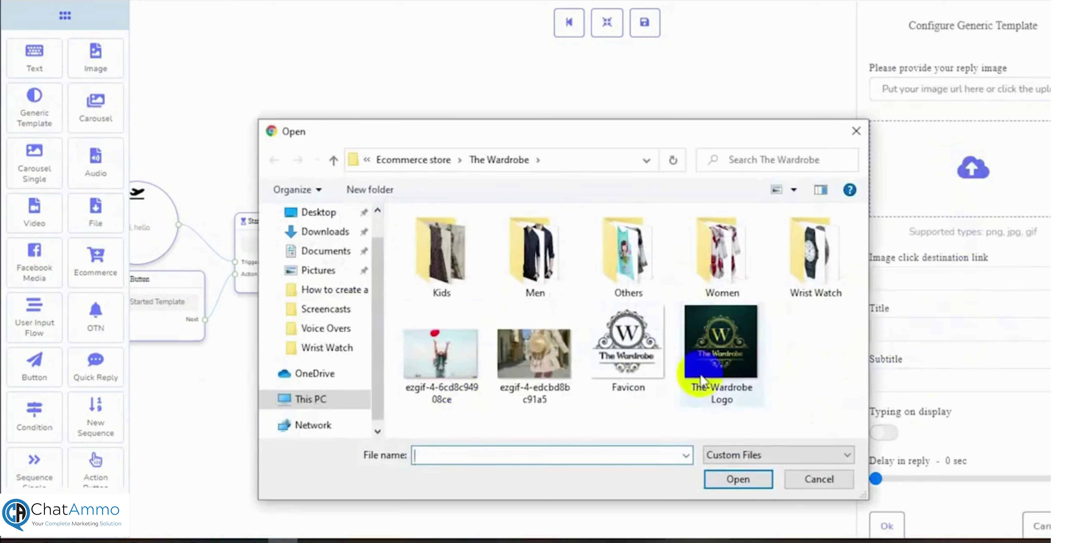
{"action": "left_click", "coordinate": [445, 351]}
{"action": "left_click", "coordinate": [739, 476]}
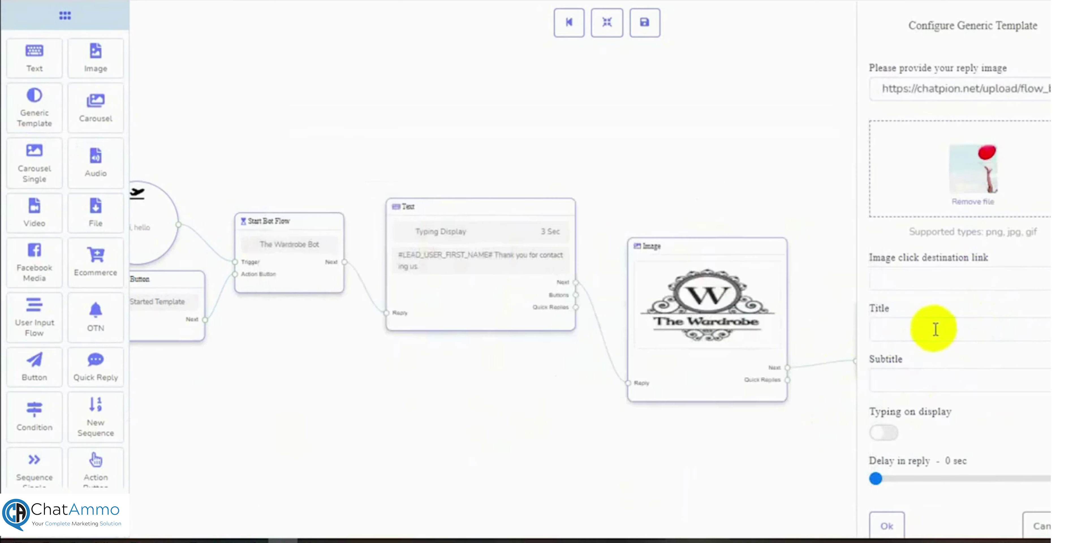
- Give the Generic Template the title "The Wardrobe", subtitle "Wear Your Dreams", typing display on and a 2 sec reply delay
{"action": "left_click", "coordinate": [936, 329]}
{"action": "type", "text": "The Wardrobe"}
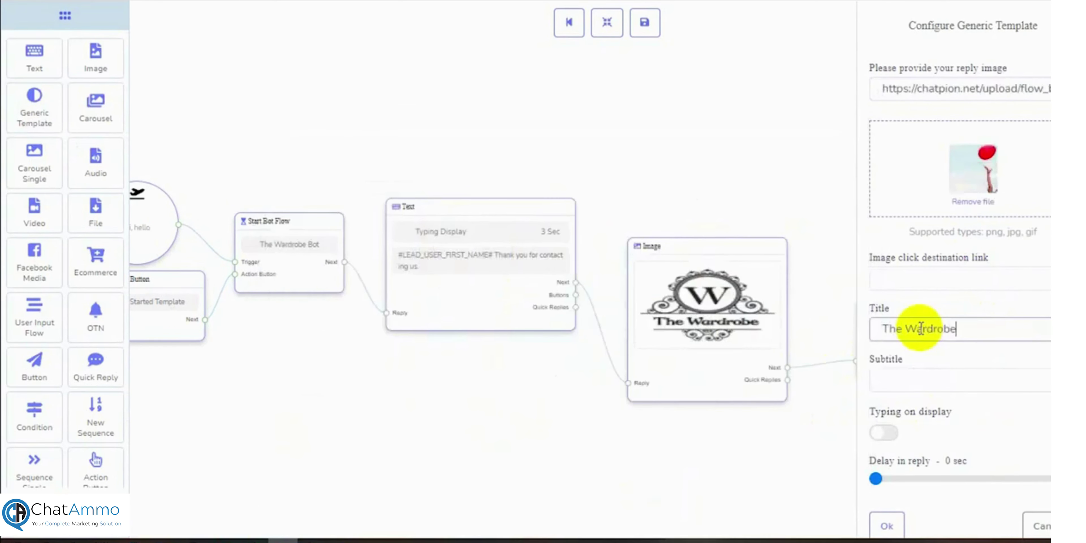
{"action": "left_click", "coordinate": [901, 376]}
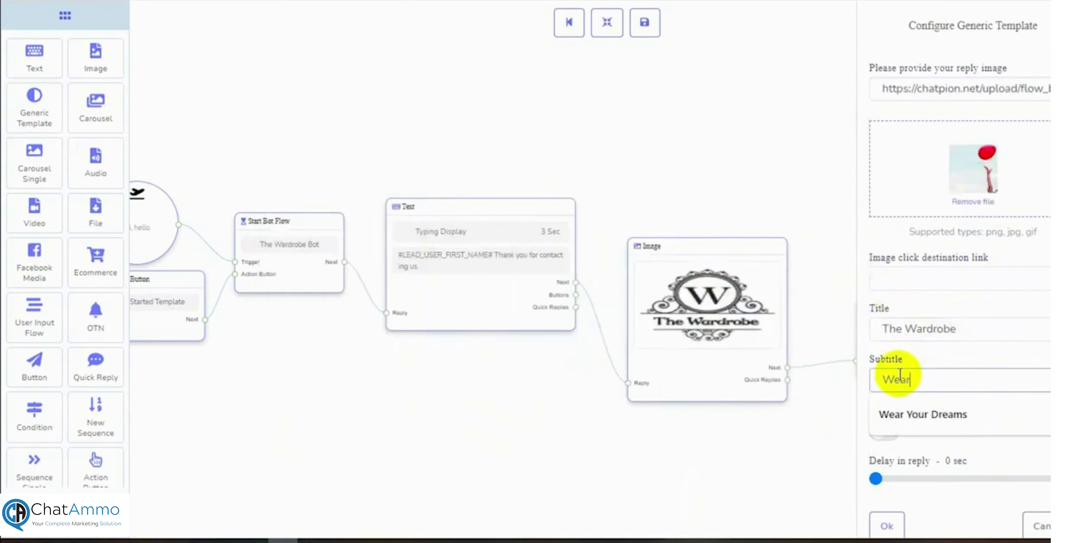
{"action": "type", "text": "Wear Your Dreams"}
{"action": "scroll", "coordinate": [901, 421], "scroll_direction": "down", "scroll_amount": 1}
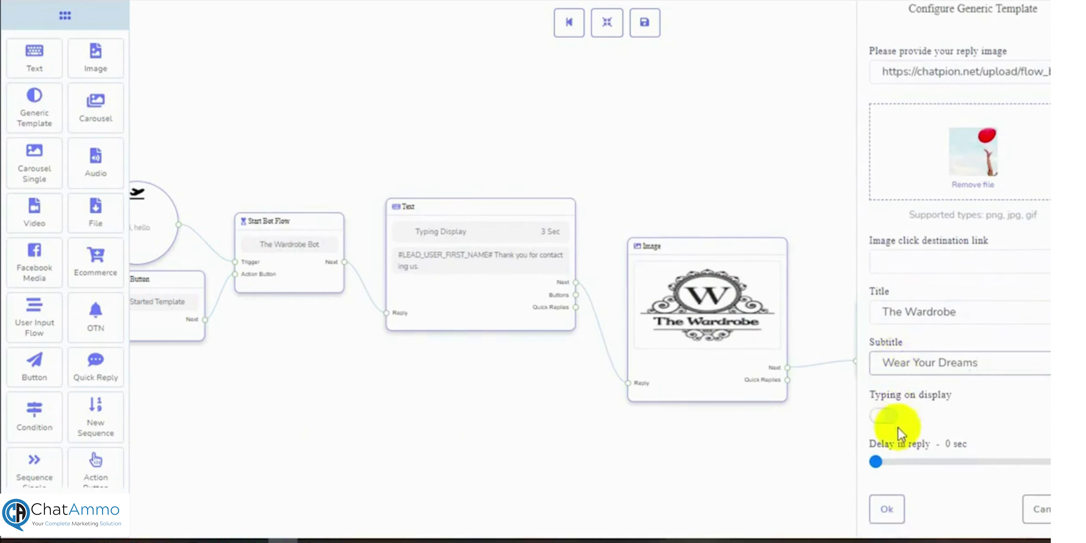
{"action": "left_click", "coordinate": [876, 407]}
{"action": "left_click", "coordinate": [887, 505]}
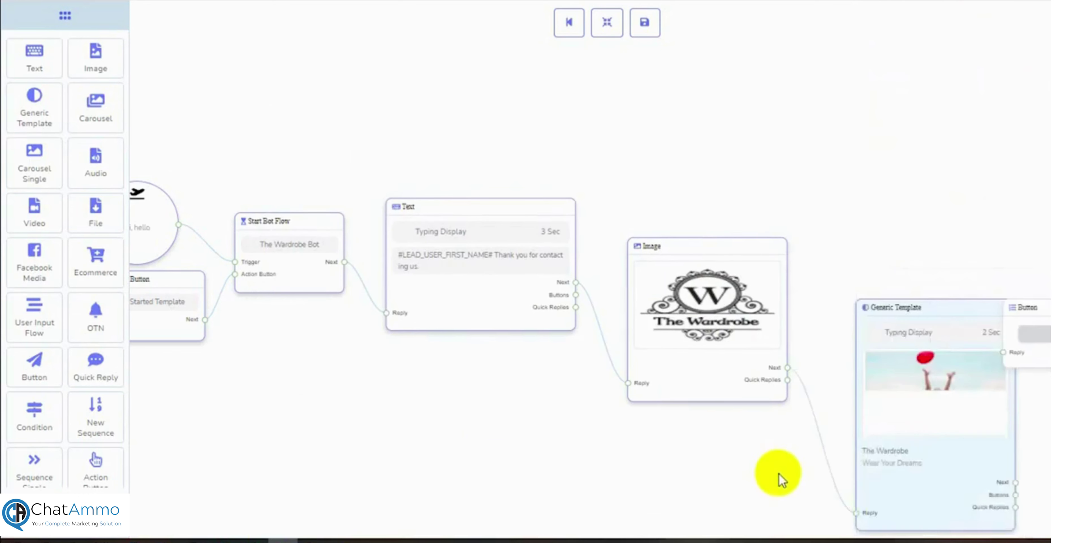
- Auto-arrange the flow so the Button element sits next to the Generic Template
{"action": "left_click", "coordinate": [607, 22]}
{"action": "left_click_drag", "start_coordinate": [659, 446], "coordinate": [418, 423]}
{"action": "left_click_drag", "start_coordinate": [679, 417], "coordinate": [604, 415]}
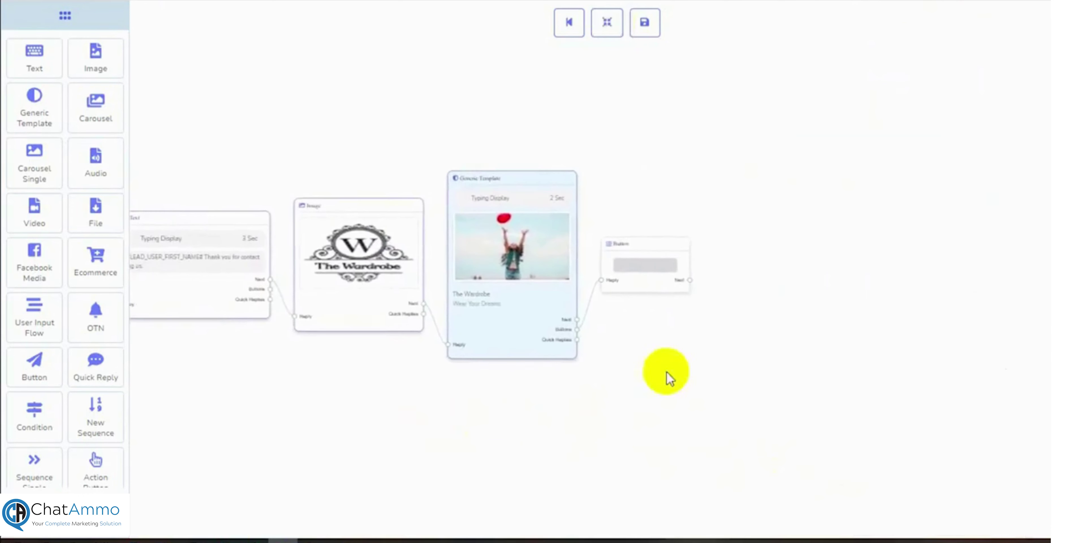
{"action": "right_click", "coordinate": [645, 241]}
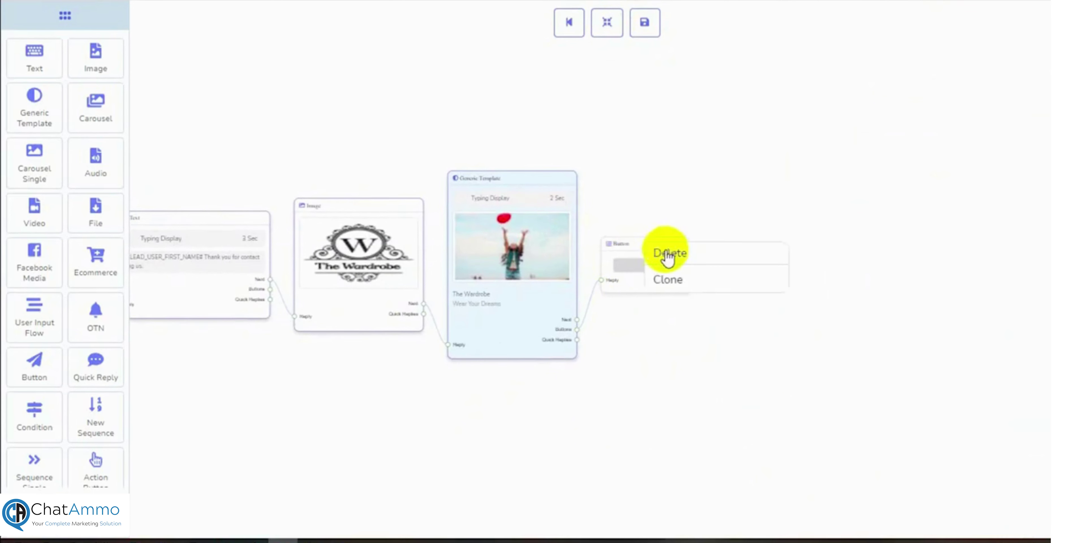
{"action": "left_click", "coordinate": [648, 357]}
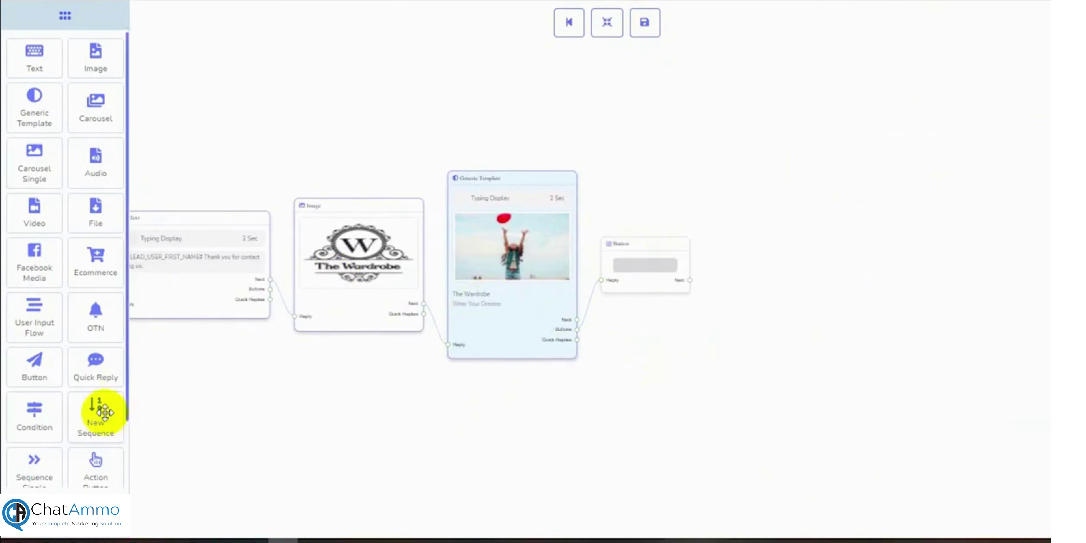
- Add a second Button element, connect the Generic Template's Buttons output to its Reply input, and auto-arrange the flow
{"action": "scroll", "coordinate": [35, 413], "scroll_direction": "down", "scroll_amount": 2}
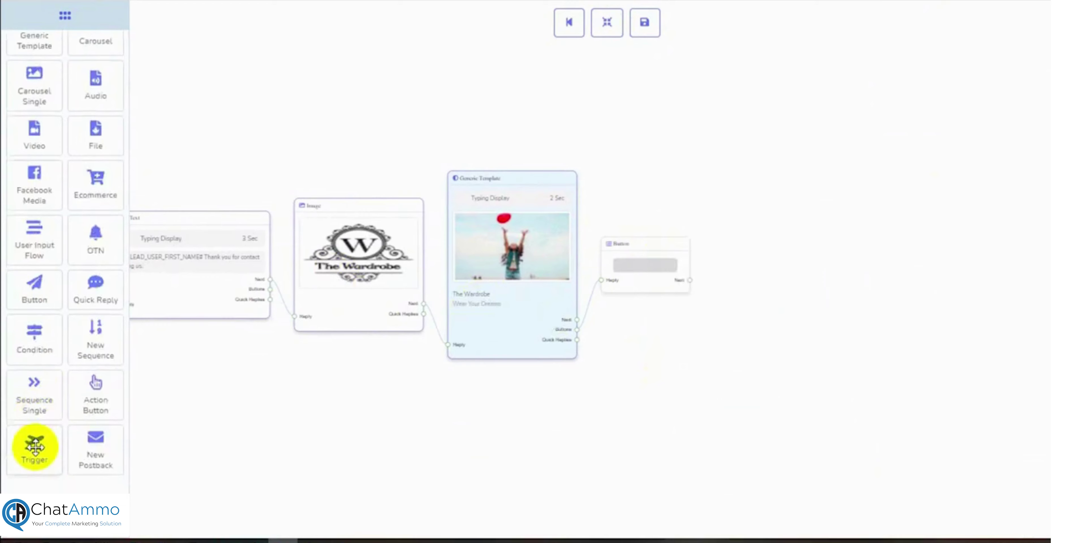
{"action": "left_click_drag", "start_coordinate": [52, 286], "coordinate": [647, 160]}
{"action": "left_click_drag", "start_coordinate": [577, 330], "coordinate": [620, 193]}
{"action": "scroll", "coordinate": [633, 329], "scroll_direction": "up", "scroll_amount": 5}
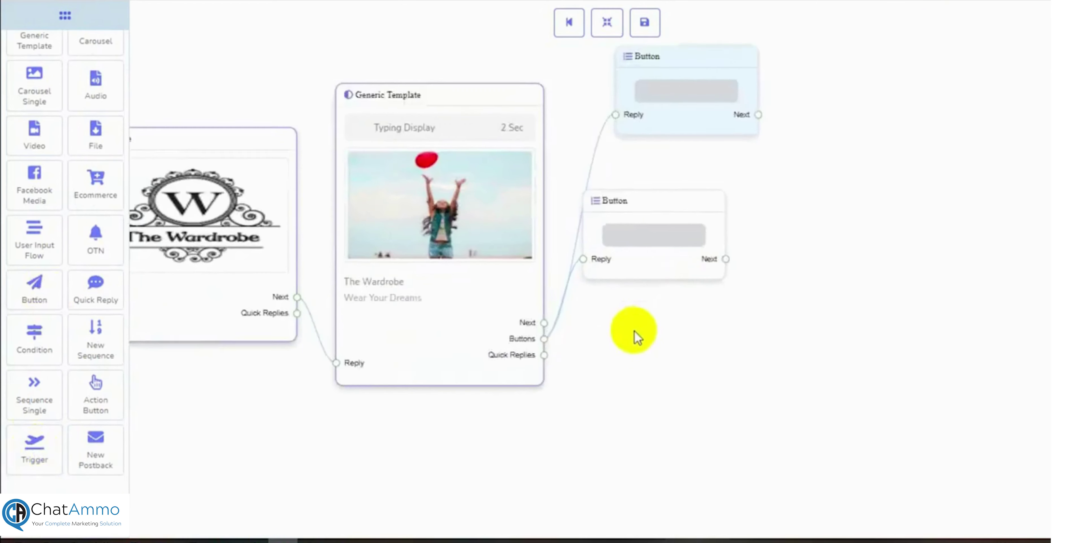
{"action": "left_click_drag", "start_coordinate": [634, 334], "coordinate": [643, 376]}
{"action": "left_click", "coordinate": [610, 30]}
{"action": "left_click_drag", "start_coordinate": [643, 421], "coordinate": [632, 361]}
- Add a Quick Reply element, clone it, and connect the Generic Template's Quick Replies output to the Reply inputs of both
{"action": "left_click_drag", "start_coordinate": [111, 292], "coordinate": [633, 380]}
{"action": "left_click_drag", "start_coordinate": [542, 336], "coordinate": [651, 446]}
{"action": "right_click", "coordinate": [752, 404]}
{"action": "left_click", "coordinate": [764, 433]}
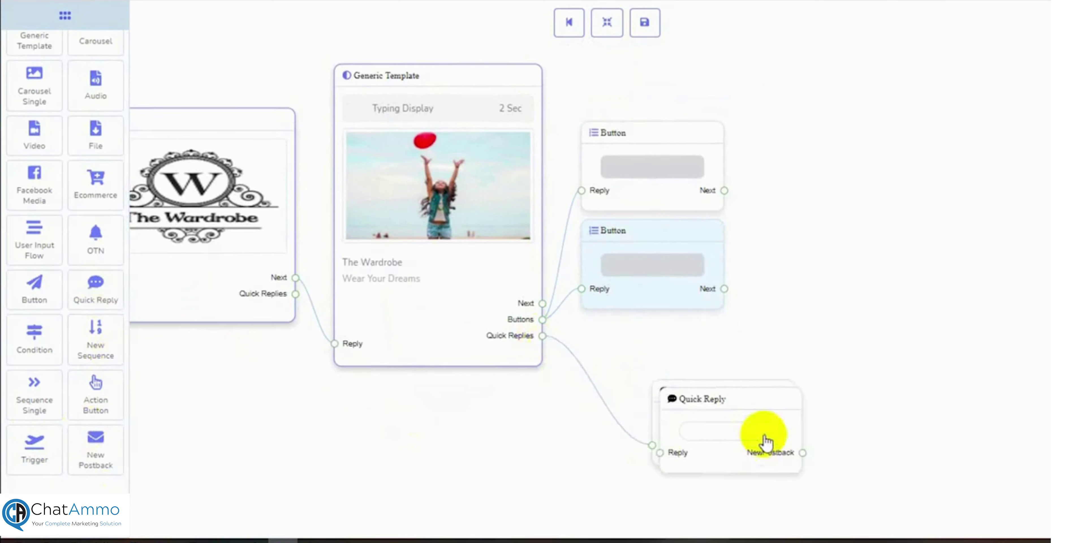
{"action": "left_click_drag", "start_coordinate": [733, 513], "coordinate": [735, 427]}
{"action": "left_click_drag", "start_coordinate": [720, 313], "coordinate": [686, 411]}
{"action": "left_click_drag", "start_coordinate": [545, 251], "coordinate": [625, 463]}
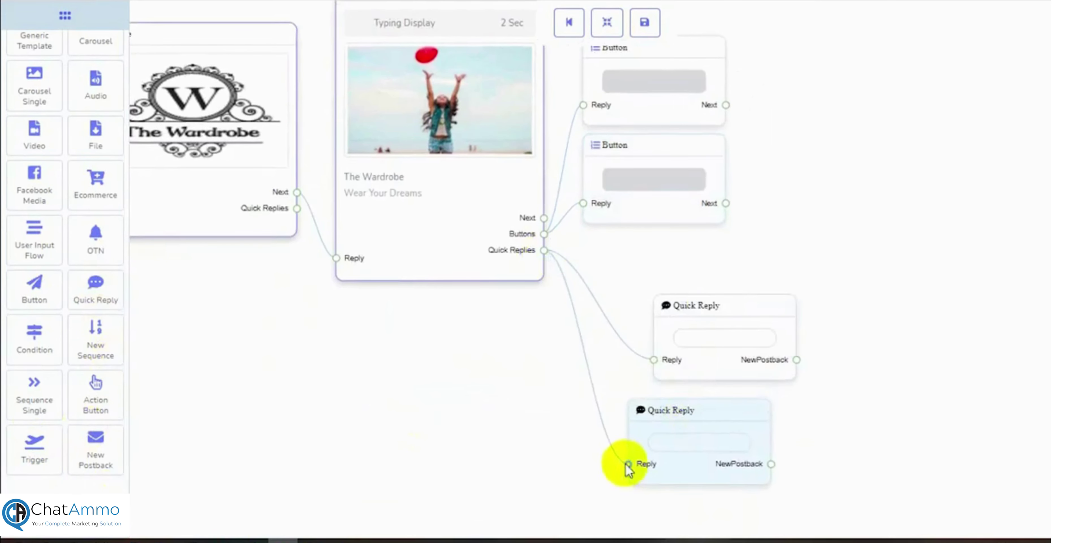
- Auto-arrange the flow to line up the two Quick Reply elements under the two Buttons
{"action": "left_click", "coordinate": [607, 34]}
{"action": "scroll", "coordinate": [503, 426], "scroll_direction": "up", "scroll_amount": 2}
{"action": "scroll", "coordinate": [516, 367], "scroll_direction": "down", "scroll_amount": 5}
{"action": "left_click_drag", "start_coordinate": [501, 367], "coordinate": [496, 449]}
{"action": "scroll", "coordinate": [831, 312], "scroll_direction": "up", "scroll_amount": 1}
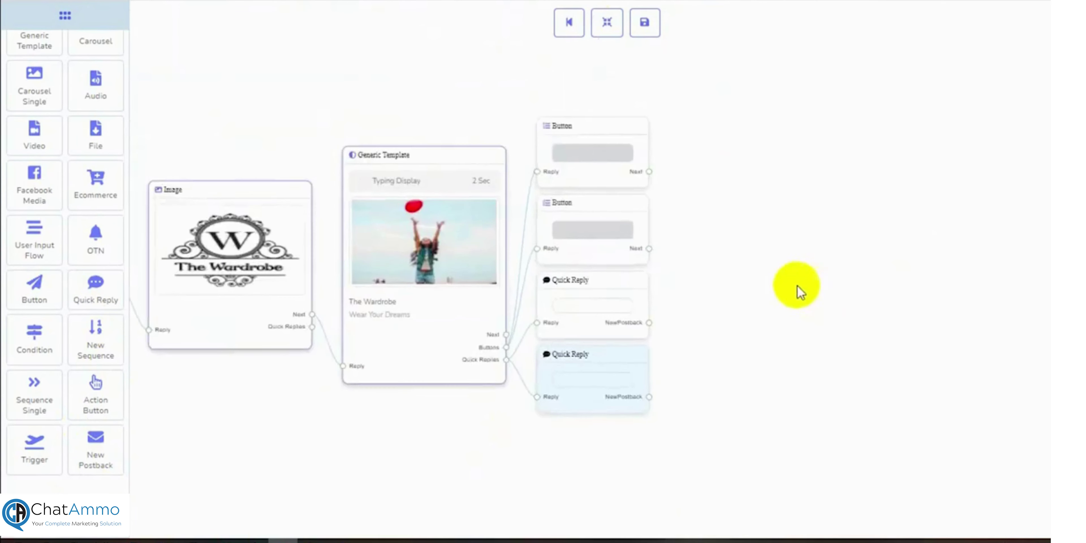
- Configure the upper Button with the text "Visit Store" and the button type New postback
{"action": "scroll", "coordinate": [761, 279], "scroll_direction": "up", "scroll_amount": 2}
{"action": "left_click_drag", "start_coordinate": [743, 248], "coordinate": [767, 289]}
{"action": "scroll", "coordinate": [774, 286], "scroll_direction": "up", "scroll_amount": 1}
{"action": "double_click", "coordinate": [565, 141]}
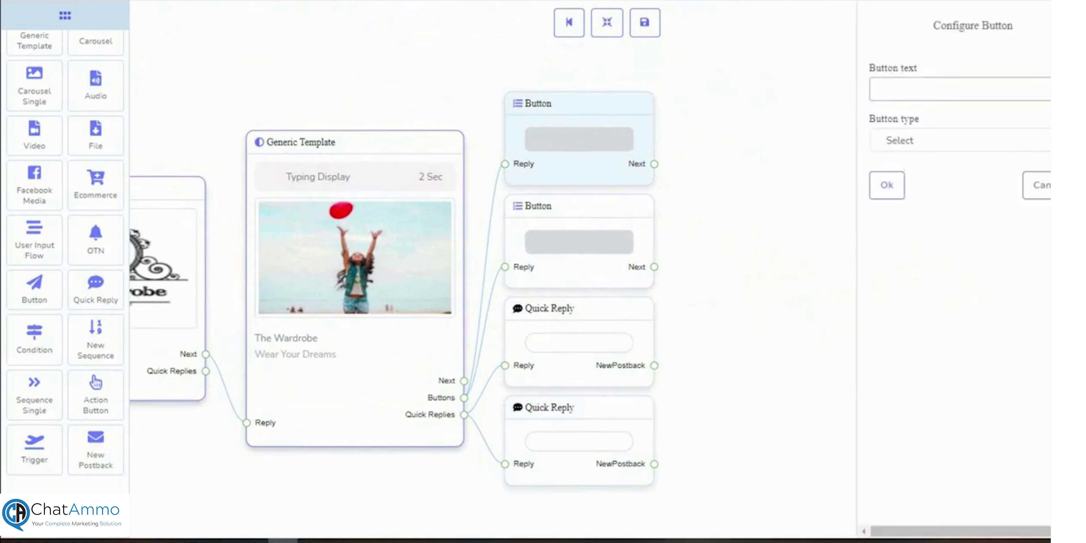
{"action": "type", "text": "Visit Store"}
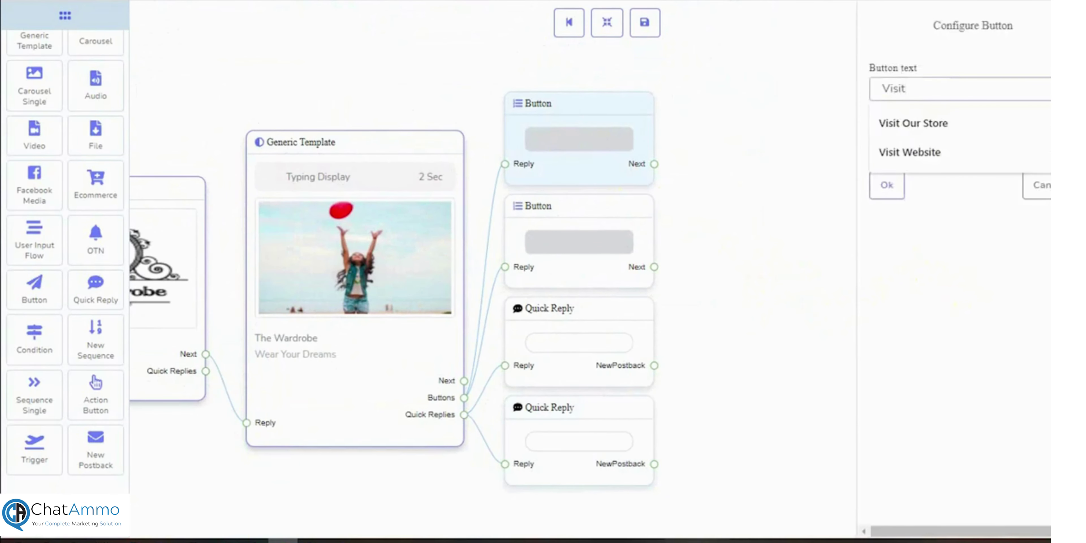
{"action": "left_click", "coordinate": [939, 144]}
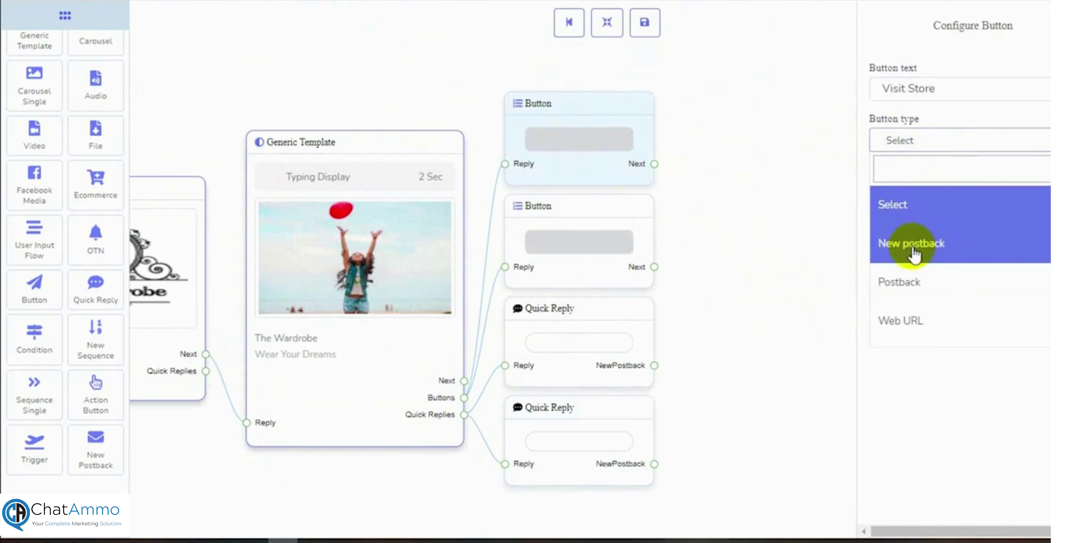
{"action": "left_click", "coordinate": [912, 249]}
{"action": "left_click", "coordinate": [887, 188]}
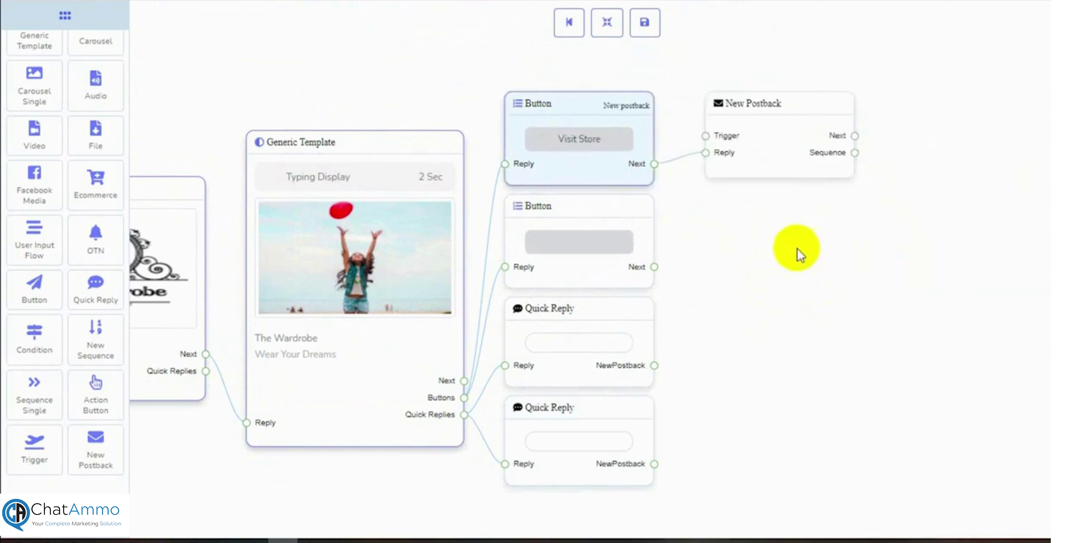
- Give the New Postback element after the Visit Store button the title "Visit Store"
{"action": "left_click", "coordinate": [769, 145]}
{"action": "left_click", "coordinate": [938, 87]}
{"action": "type", "text": "V"}
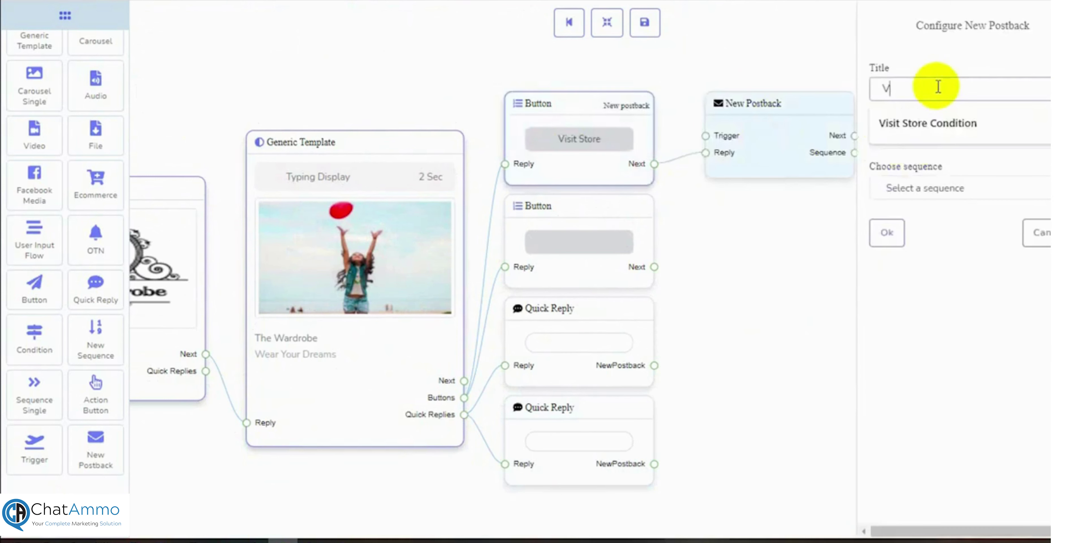
{"action": "type", "text": "isit Store"}
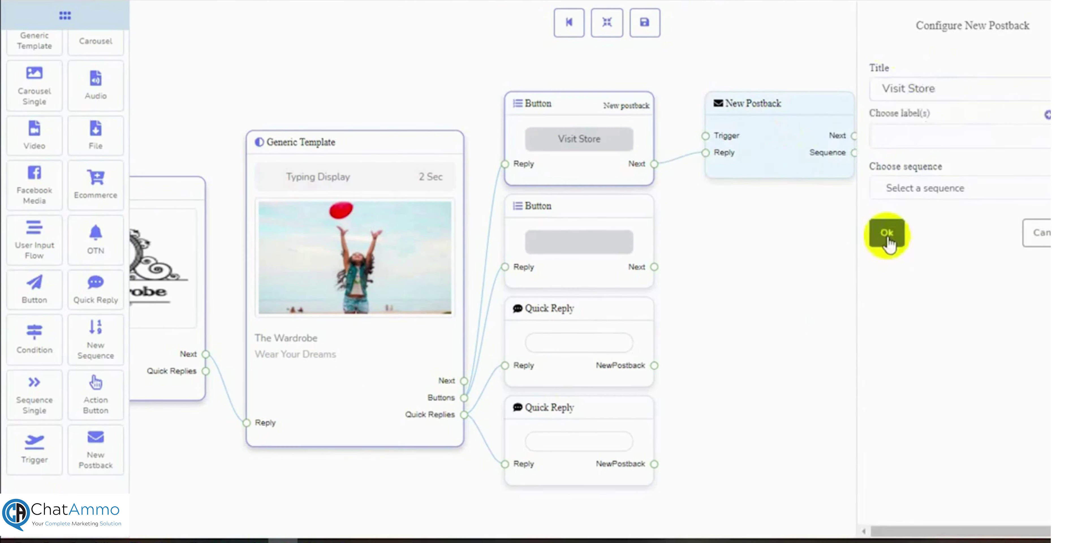
{"action": "left_click", "coordinate": [887, 232]}
- Add a Condition element beside the Visit Store postback and connect the postback's Next output to its Reply input
{"action": "left_click_drag", "start_coordinate": [30, 344], "coordinate": [901, 146]}
{"action": "left_click_drag", "start_coordinate": [857, 317], "coordinate": [712, 336]}
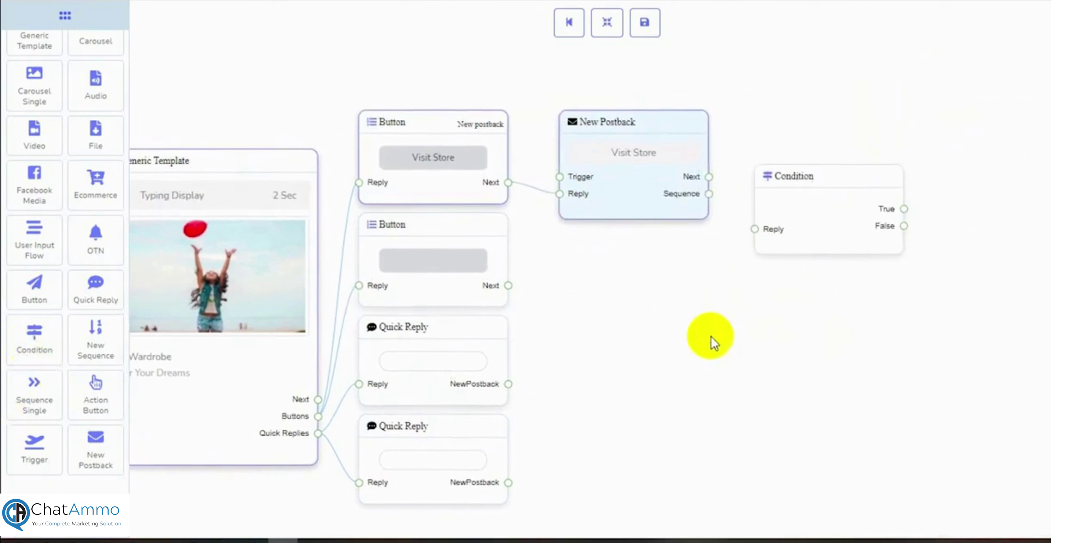
{"action": "left_click_drag", "start_coordinate": [709, 177], "coordinate": [751, 229]}
{"action": "left_click_drag", "start_coordinate": [789, 337], "coordinate": [710, 325]}
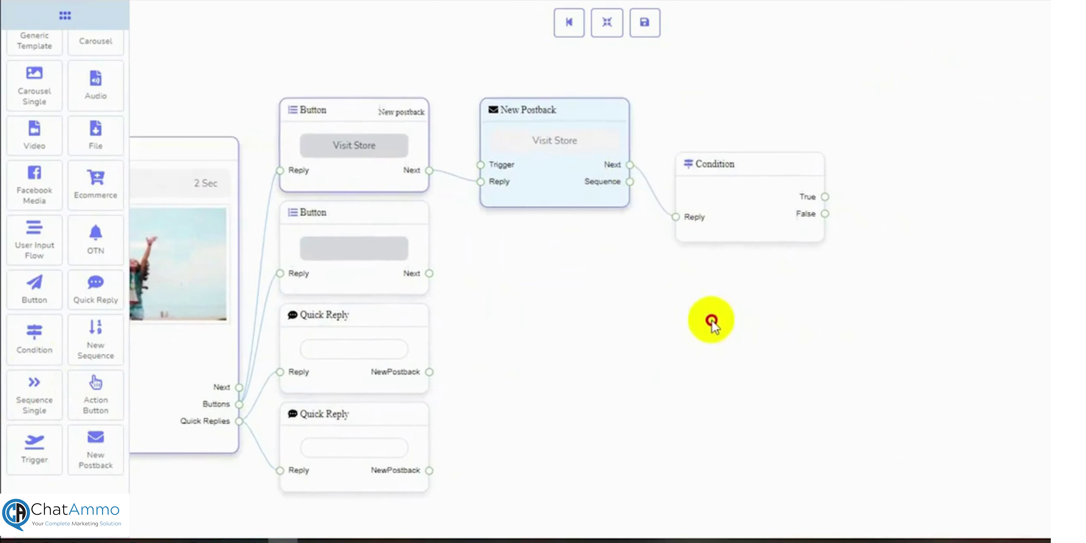
- Open the Condition's settings and examine the All Match, Any Match, System Field and Custom Field options
{"action": "double_click", "coordinate": [762, 214]}
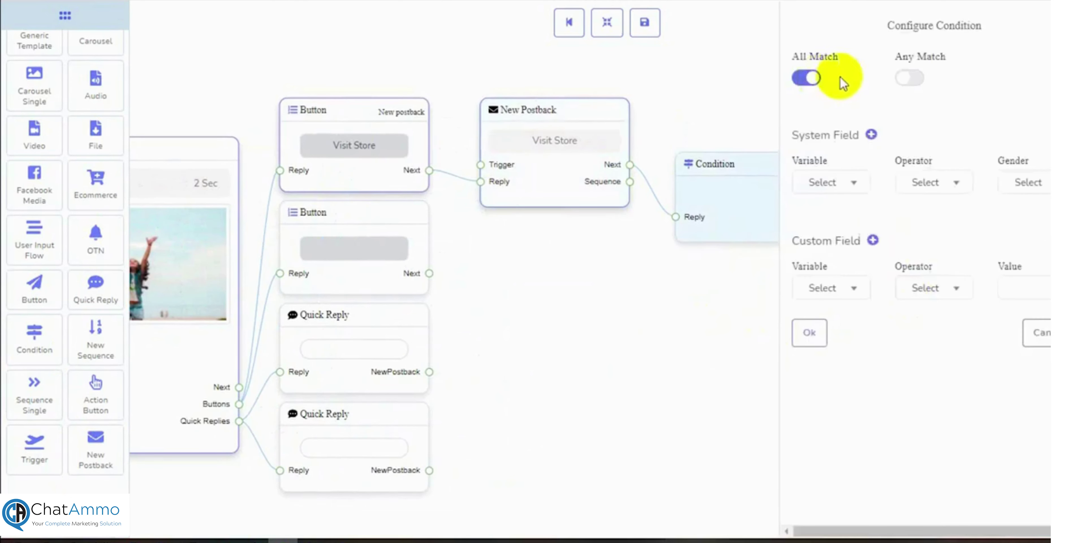
{"action": "left_click_drag", "start_coordinate": [840, 56], "coordinate": [786, 60]}
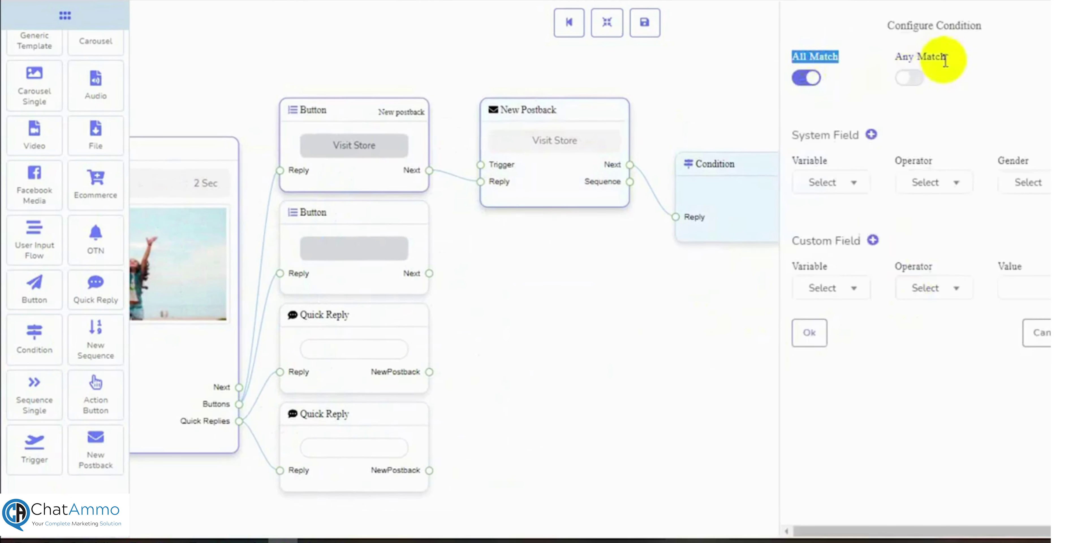
{"action": "left_click_drag", "start_coordinate": [946, 58], "coordinate": [894, 58]}
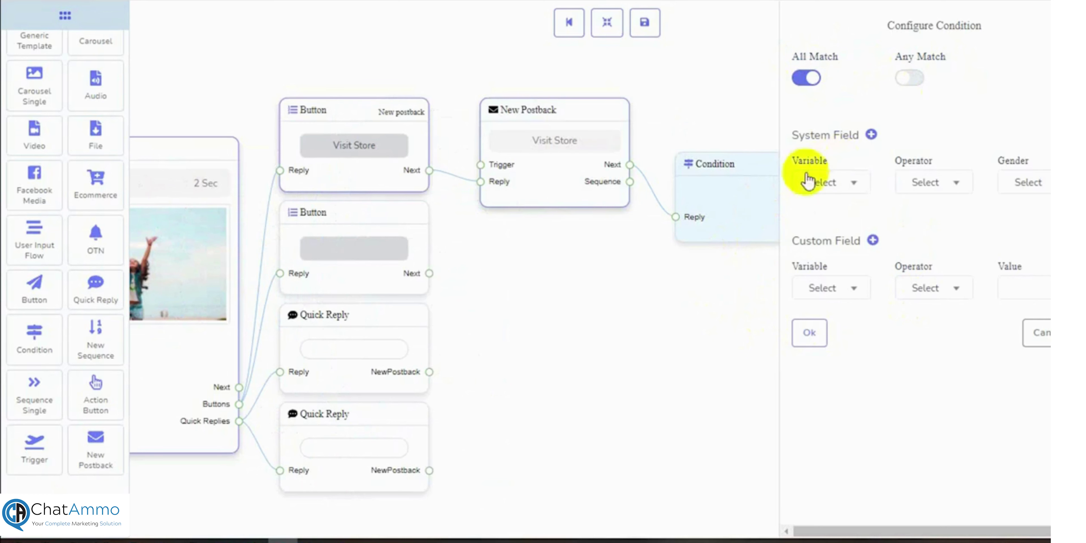
{"action": "left_click_drag", "start_coordinate": [796, 135], "coordinate": [868, 136]}
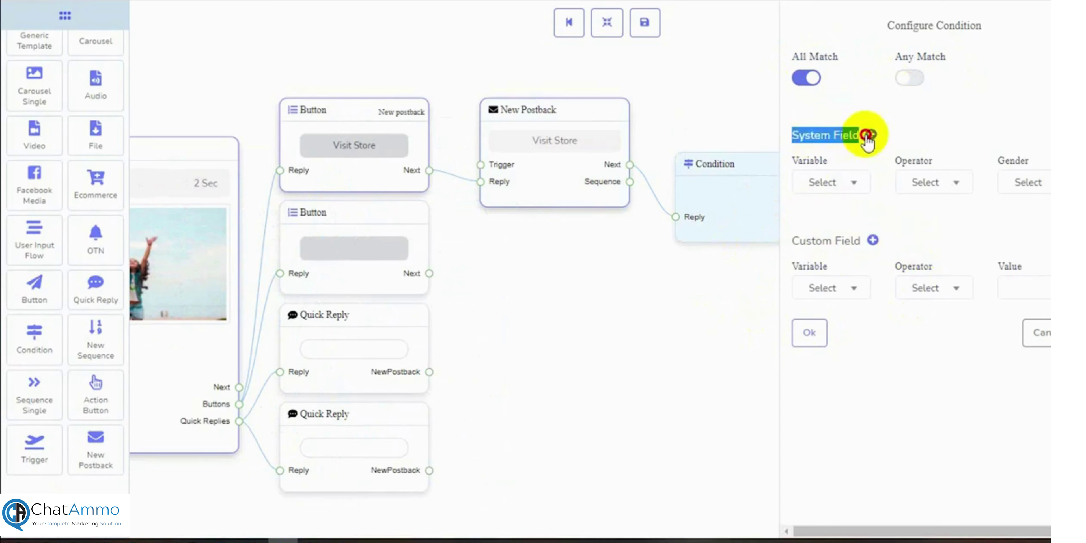
{"action": "left_click_drag", "start_coordinate": [793, 241], "coordinate": [865, 241]}
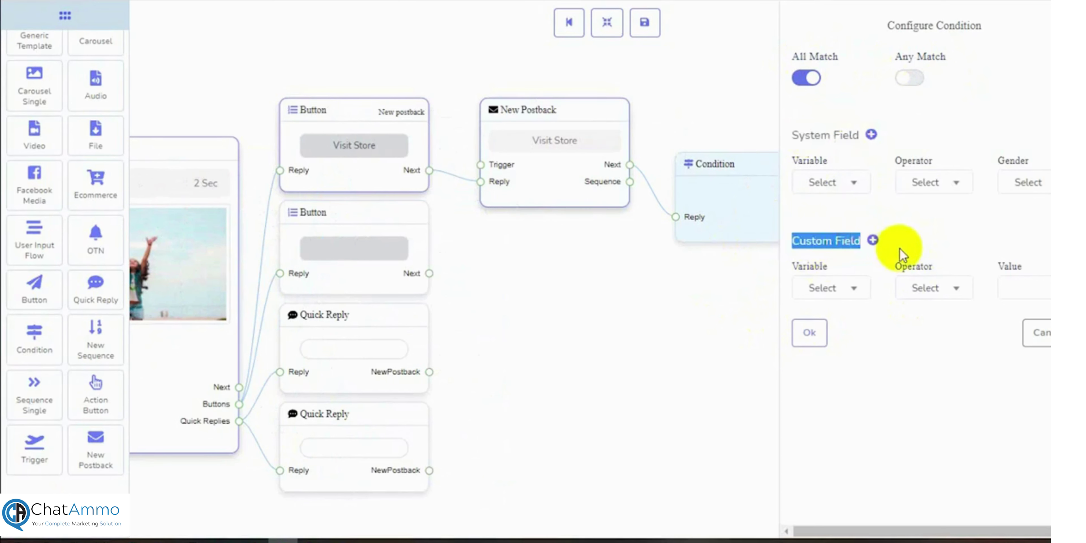
- Add an extra custom field row to the Condition and remove it again
{"action": "left_click", "coordinate": [907, 243]}
{"action": "left_click", "coordinate": [874, 241]}
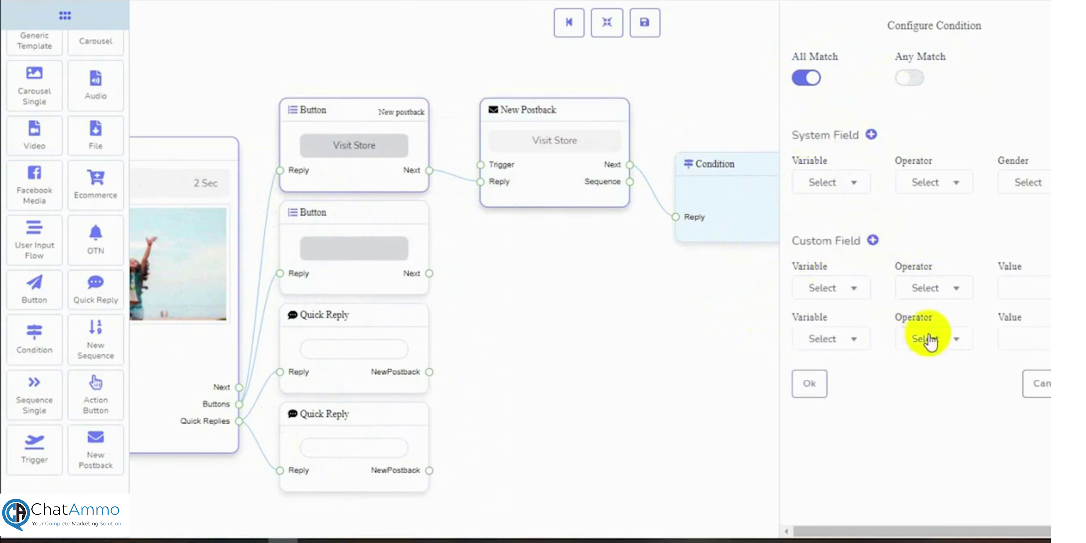
{"action": "left_click", "coordinate": [1075, 338]}
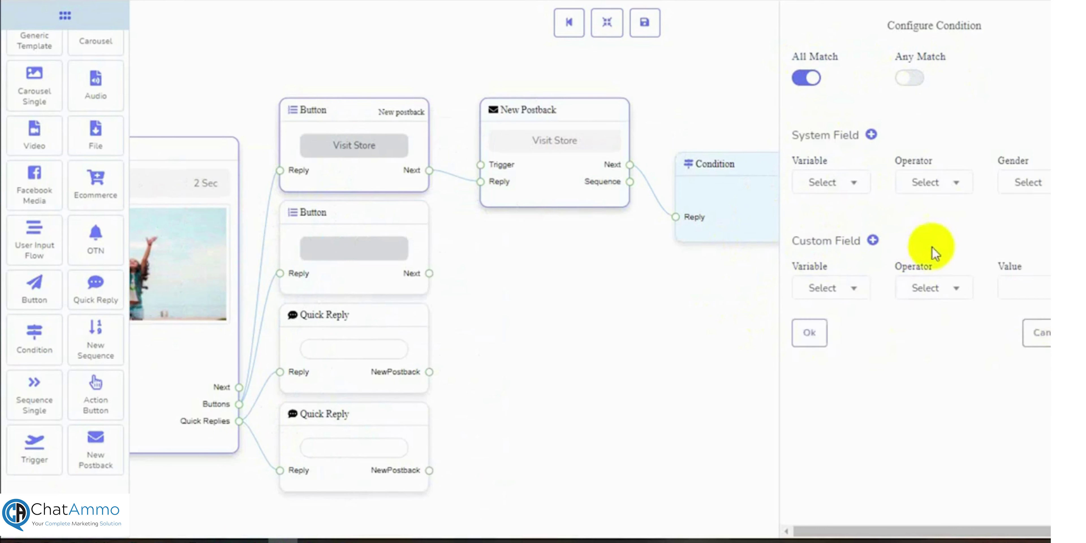
- Set the Condition to Any Match with the system field Gender = Male and save its settings
{"action": "left_click", "coordinate": [834, 186]}
{"action": "left_click", "coordinate": [817, 286]}
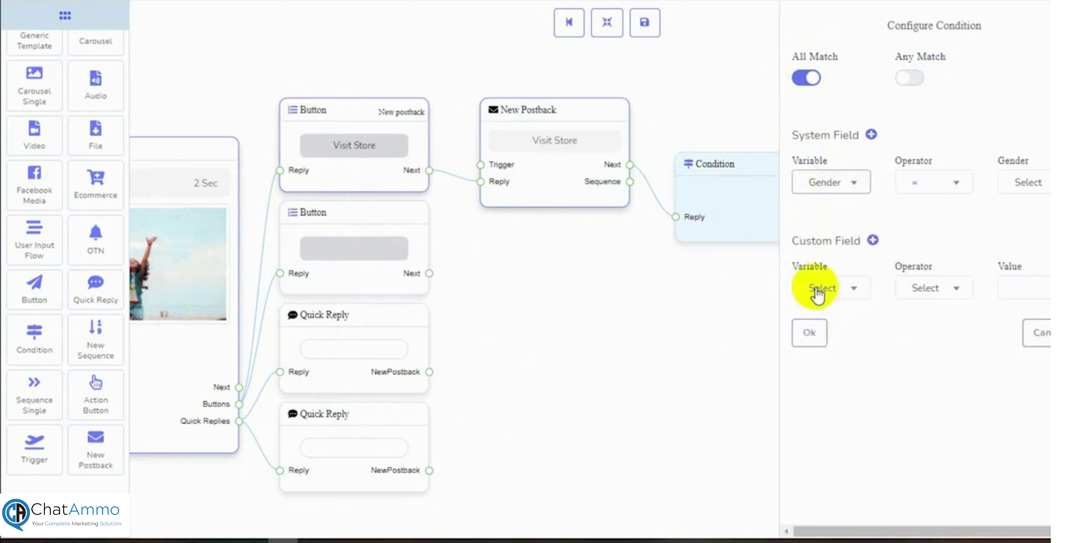
{"action": "left_click", "coordinate": [1029, 182]}
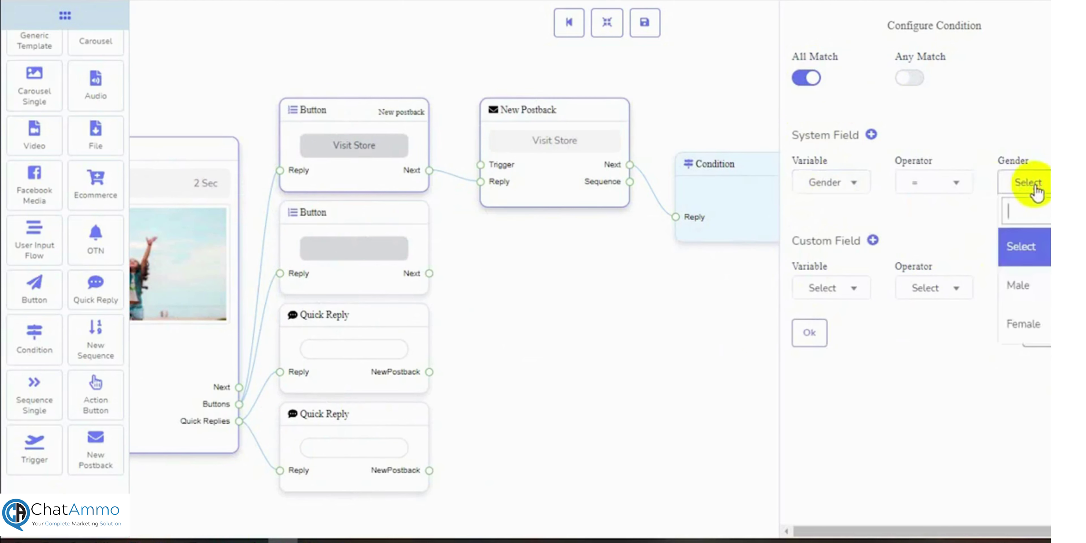
{"action": "left_click", "coordinate": [1029, 285]}
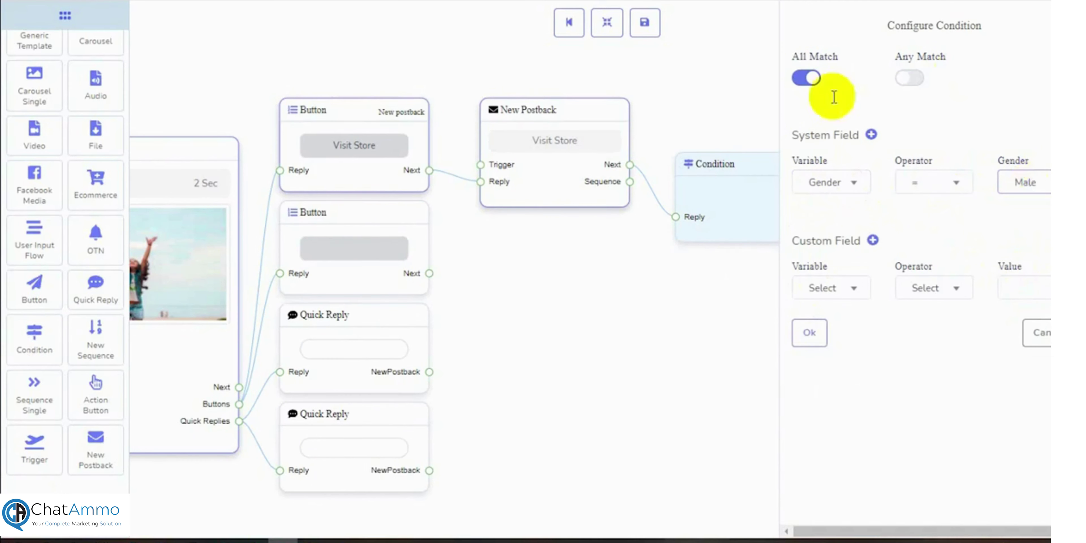
{"action": "left_click", "coordinate": [913, 75]}
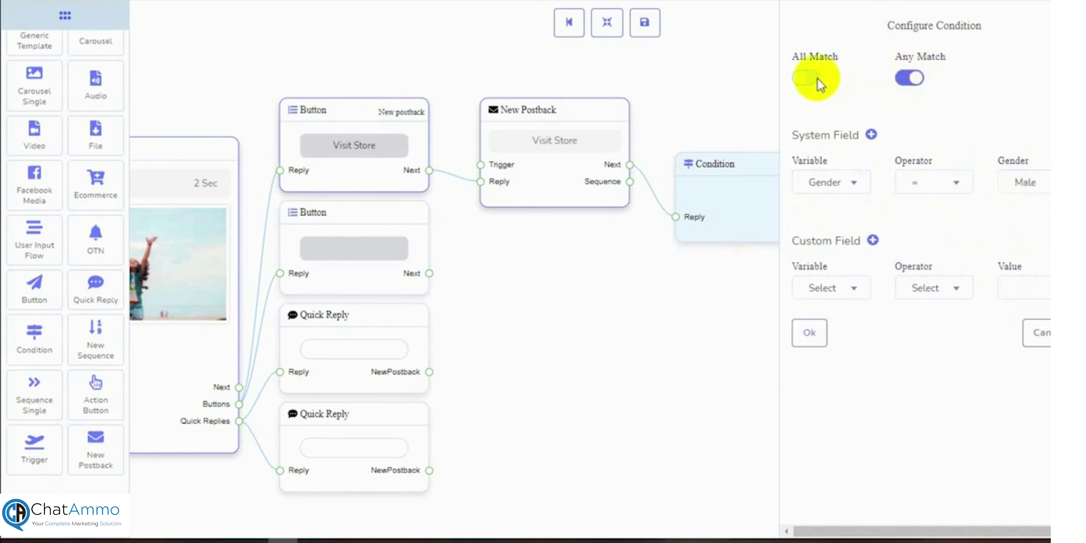
{"action": "left_click", "coordinate": [809, 334]}
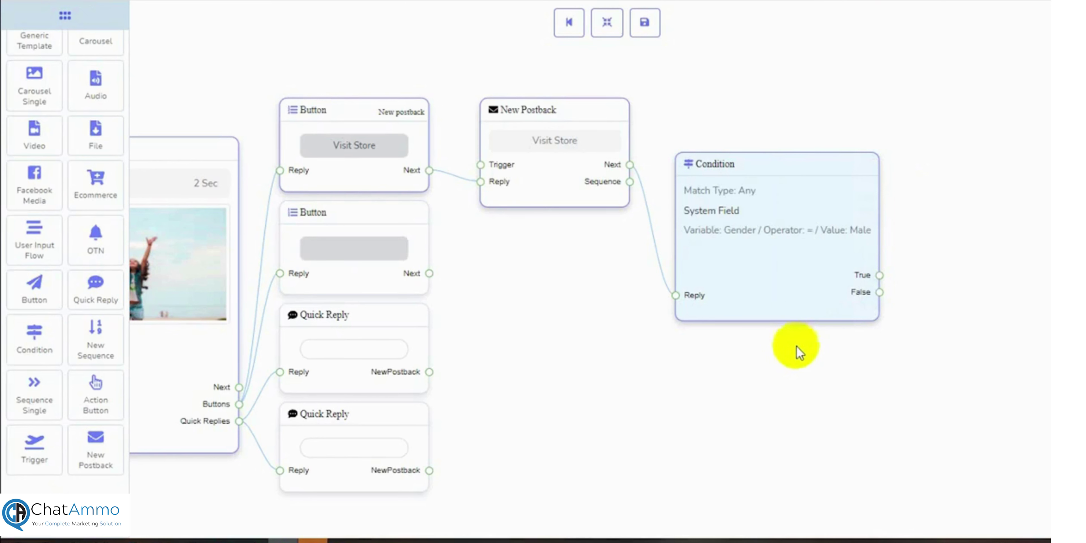
- Add a Text element after the Condition, clone it, and place the copy below the original
{"action": "scroll", "coordinate": [46, 291], "scroll_direction": "up", "scroll_amount": 2}
{"action": "left_click_drag", "start_coordinate": [45, 66], "coordinate": [941, 145]}
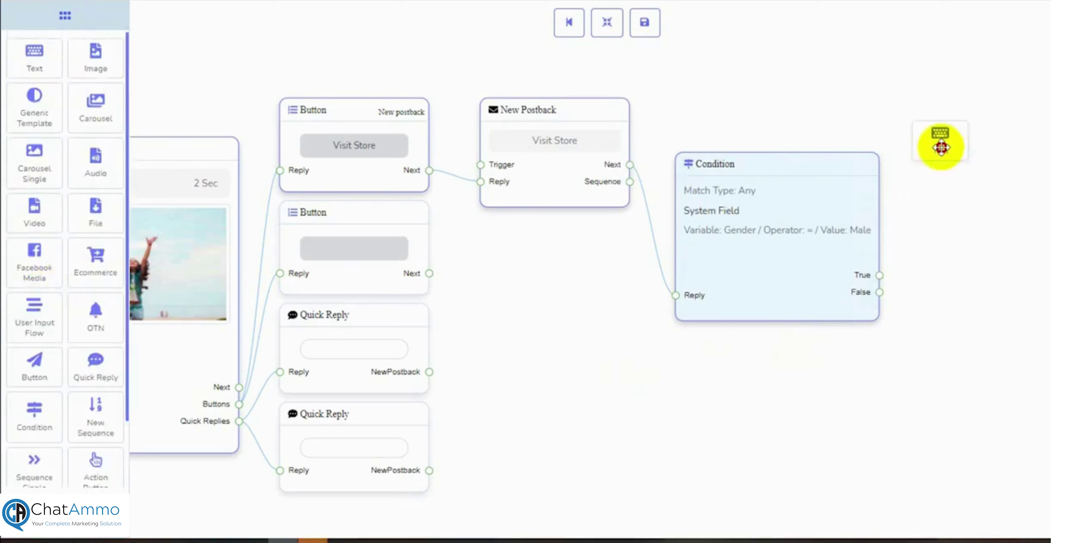
{"action": "left_click_drag", "start_coordinate": [948, 401], "coordinate": [824, 395]}
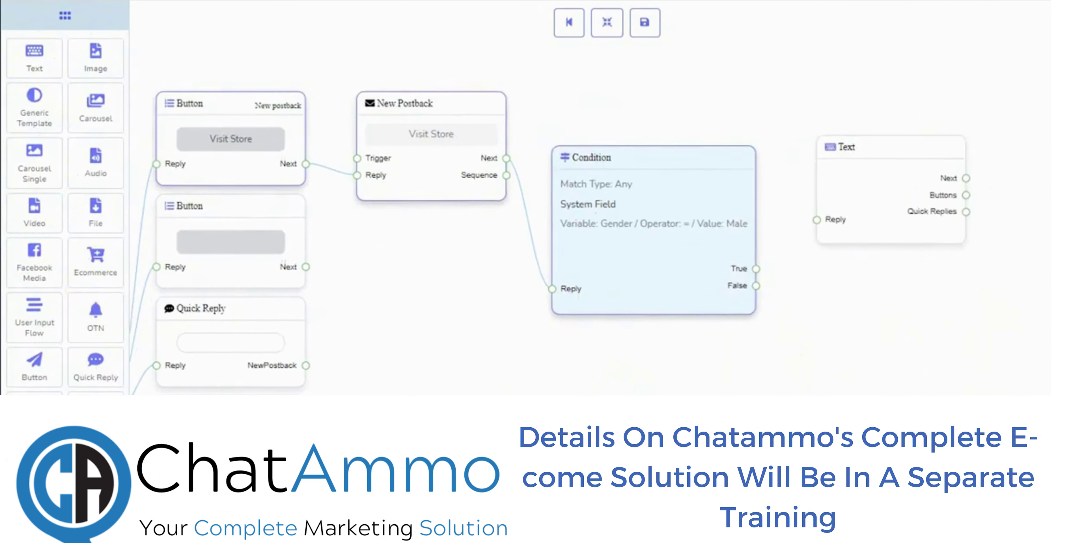
{"action": "left_click", "coordinate": [915, 181]}
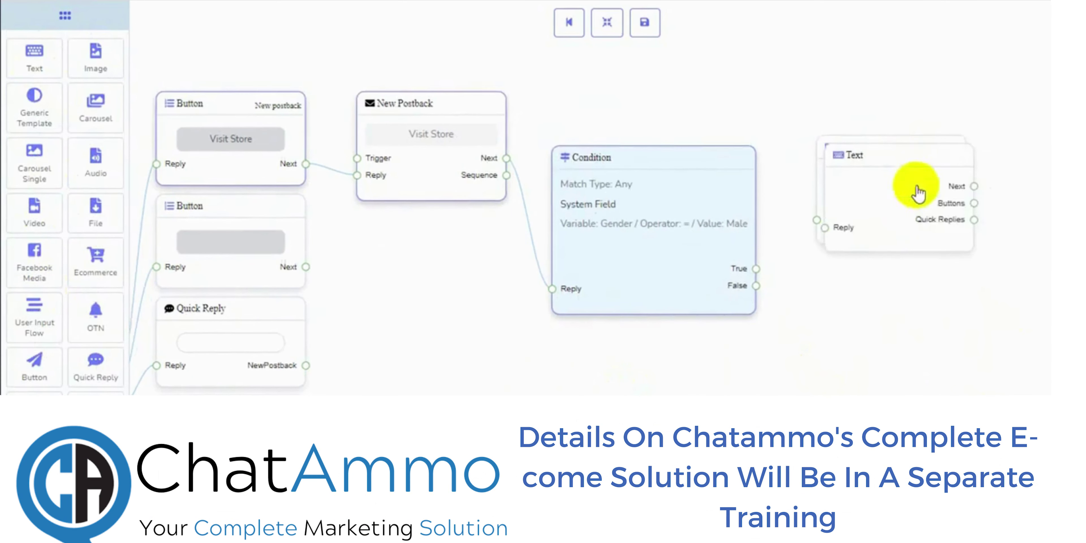
{"action": "left_click_drag", "start_coordinate": [888, 162], "coordinate": [857, 323]}
{"action": "left_click_drag", "start_coordinate": [862, 143], "coordinate": [848, 143]}
- Connect the Condition's True output to the upper Text element and its False output to the lower one
{"action": "left_click_drag", "start_coordinate": [756, 272], "coordinate": [802, 219]}
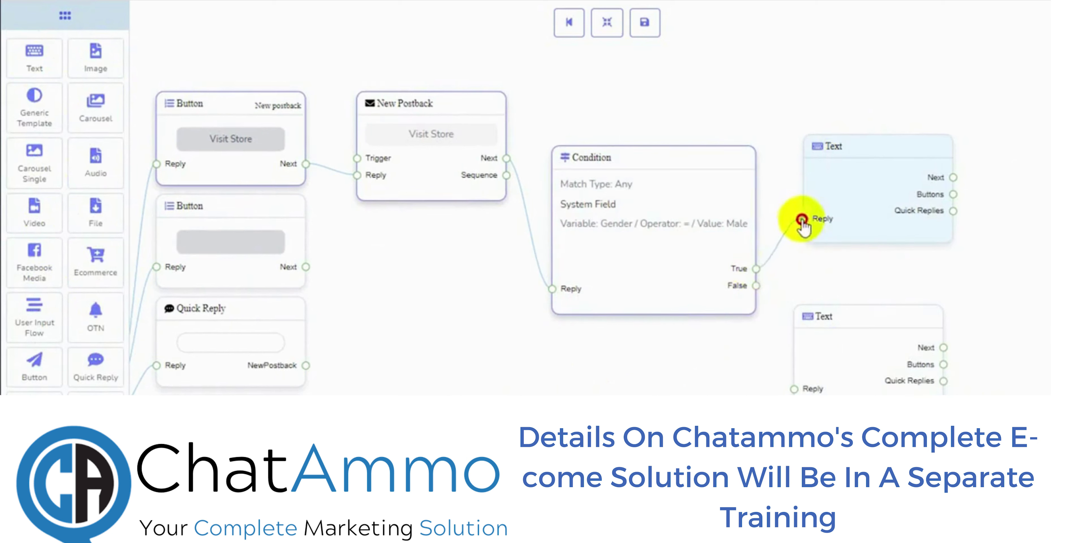
{"action": "left_click_drag", "start_coordinate": [757, 287], "coordinate": [794, 388]}
{"action": "left_click_drag", "start_coordinate": [849, 206], "coordinate": [840, 202]}
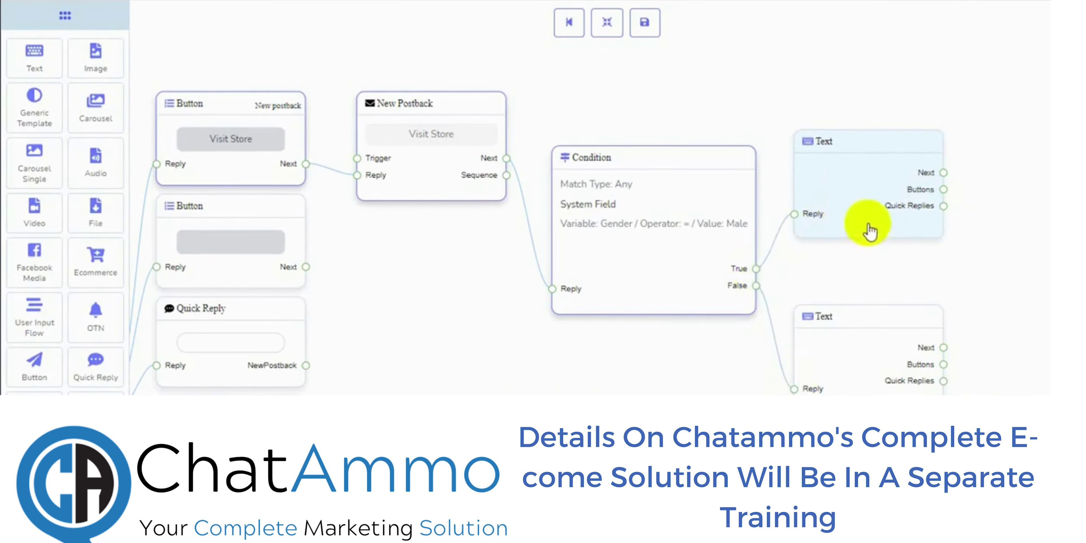
- Set the upper Text reply to "Please Click the Below Button for Shopping" and the lower to "Please click on the below button for shopping."
{"action": "double_click", "coordinate": [852, 185]}
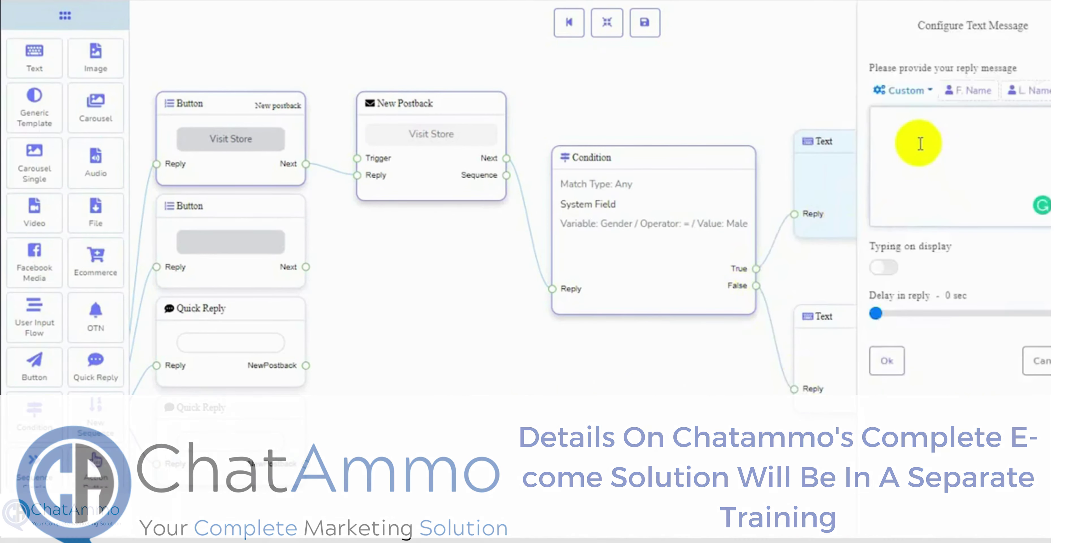
{"action": "type", "text": "Please Click the Below Button for Shopping"}
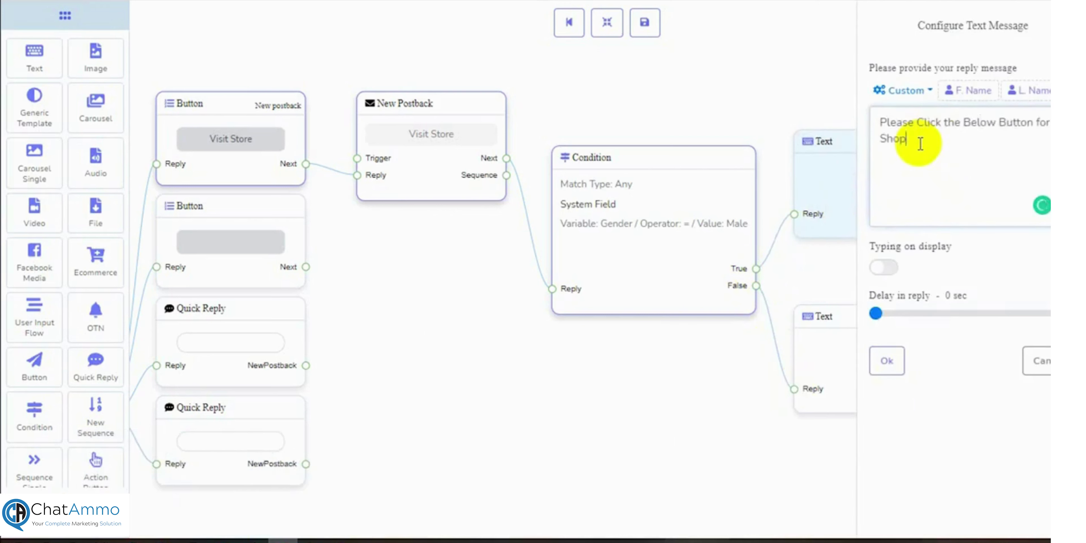
{"action": "left_click", "coordinate": [887, 362]}
{"action": "double_click", "coordinate": [879, 377]}
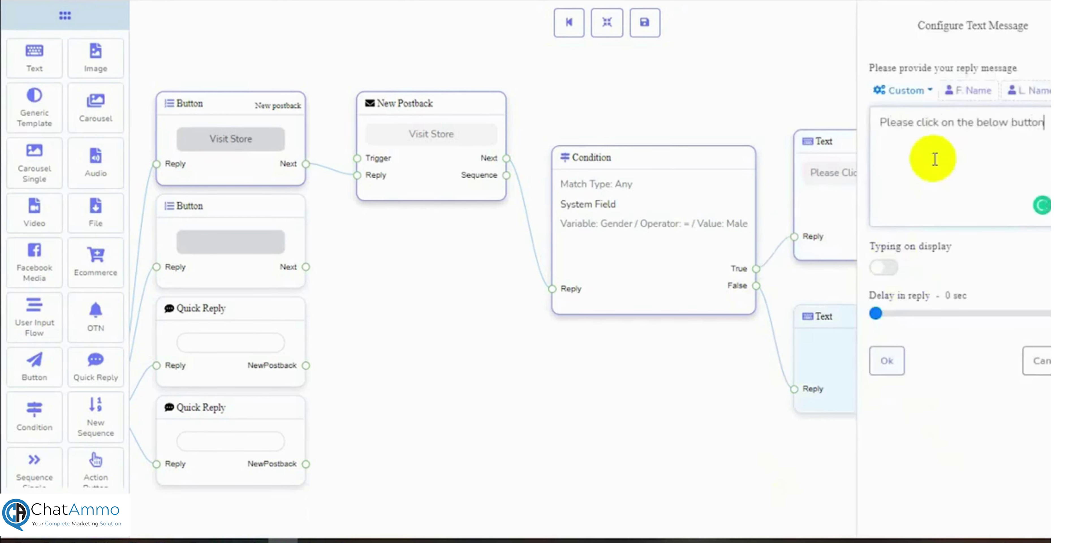
{"action": "left_click", "coordinate": [889, 358]}
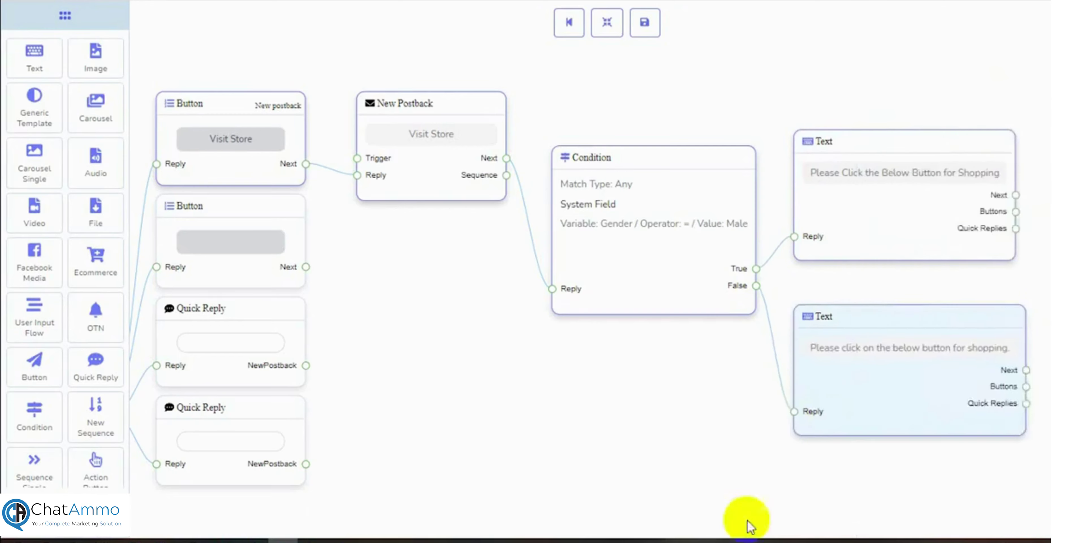
- Add a Button element beside the Text elements, clone it, and connect each Text's Buttons output to one of the Buttons
{"action": "left_click_drag", "start_coordinate": [750, 524], "coordinate": [687, 520]}
{"action": "scroll", "coordinate": [62, 335], "scroll_direction": "down", "scroll_amount": 1}
{"action": "left_click_drag", "start_coordinate": [38, 292], "coordinate": [1001, 188]}
{"action": "left_click_drag", "start_coordinate": [1028, 352], "coordinate": [808, 382]}
{"action": "scroll", "coordinate": [910, 359], "scroll_direction": "down", "scroll_amount": 3}
{"action": "scroll", "coordinate": [808, 383], "scroll_direction": "up", "scroll_amount": 1}
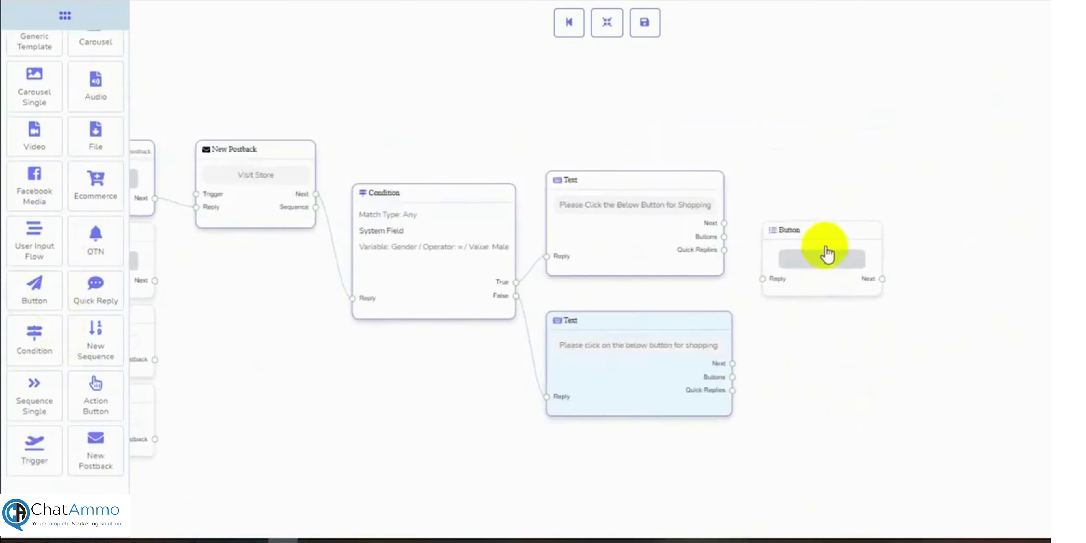
{"action": "mouse_move", "coordinate": [823, 228]}
{"action": "left_mouse_down"}
{"action": "mouse_move", "coordinate": [821, 216]}
{"action": "mouse_move", "coordinate": [817, 372]}
{"action": "left_mouse_up"}
{"action": "right_click", "coordinate": [822, 215]}
{"action": "left_click", "coordinate": [862, 250]}
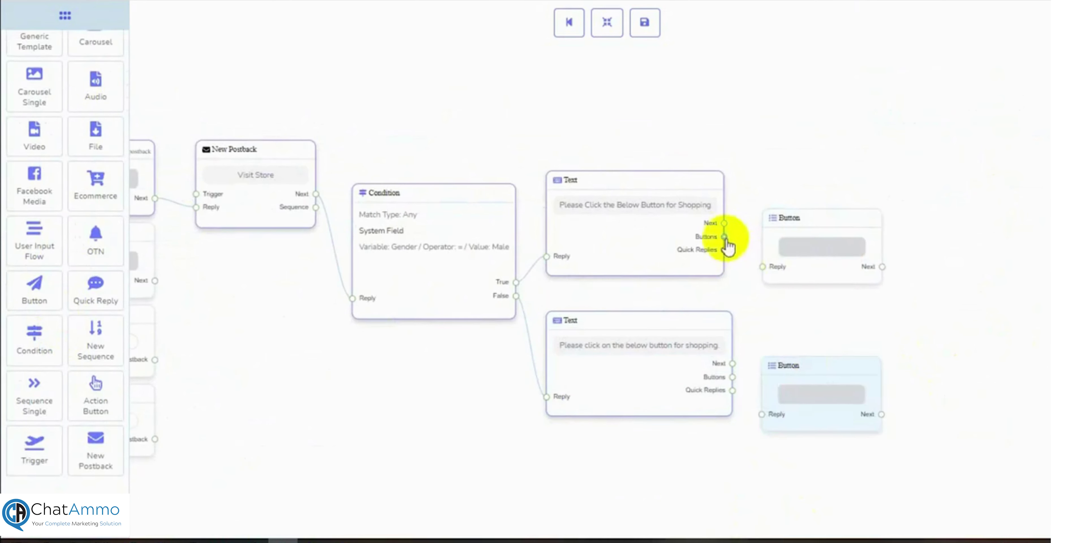
{"action": "left_click_drag", "start_coordinate": [724, 237], "coordinate": [762, 266]}
{"action": "left_click_drag", "start_coordinate": [732, 377], "coordinate": [762, 415]}
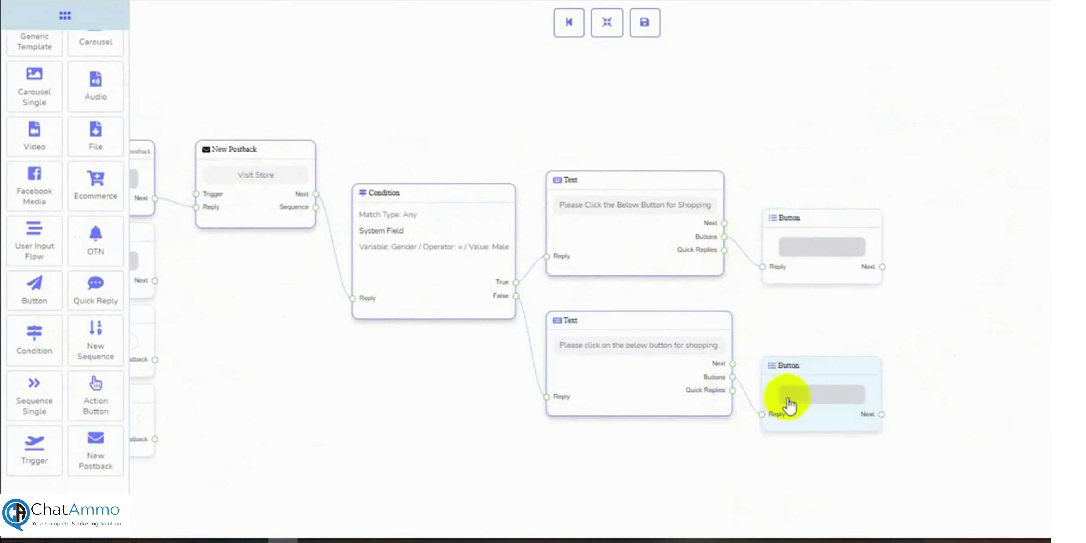
- Set the button text of the Button connected to the upper Text to "Visit Our Store"
{"action": "double_click", "coordinate": [827, 252]}
{"action": "left_click", "coordinate": [924, 92]}
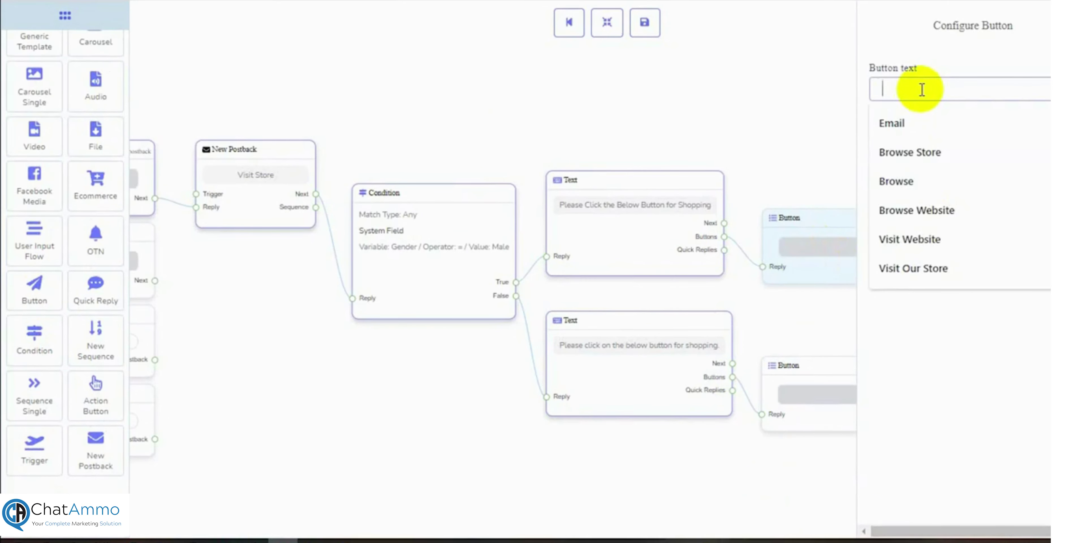
{"action": "type", "text": "Vis"}
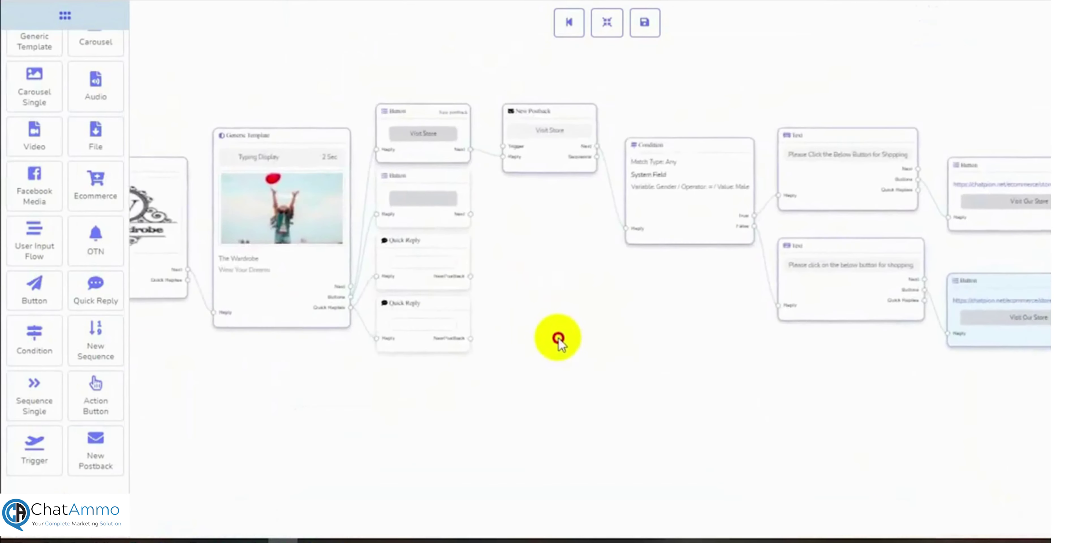
- Configure the Generic Template's second Button with the text "Get News Letter" and the type User email
{"action": "left_click_drag", "start_coordinate": [559, 338], "coordinate": [715, 338]}
{"action": "scroll", "coordinate": [685, 292], "scroll_direction": "up", "scroll_amount": 2}
{"action": "left_click_drag", "start_coordinate": [686, 292], "coordinate": [744, 330]}
{"action": "scroll", "coordinate": [722, 313], "scroll_direction": "up", "scroll_amount": 2}
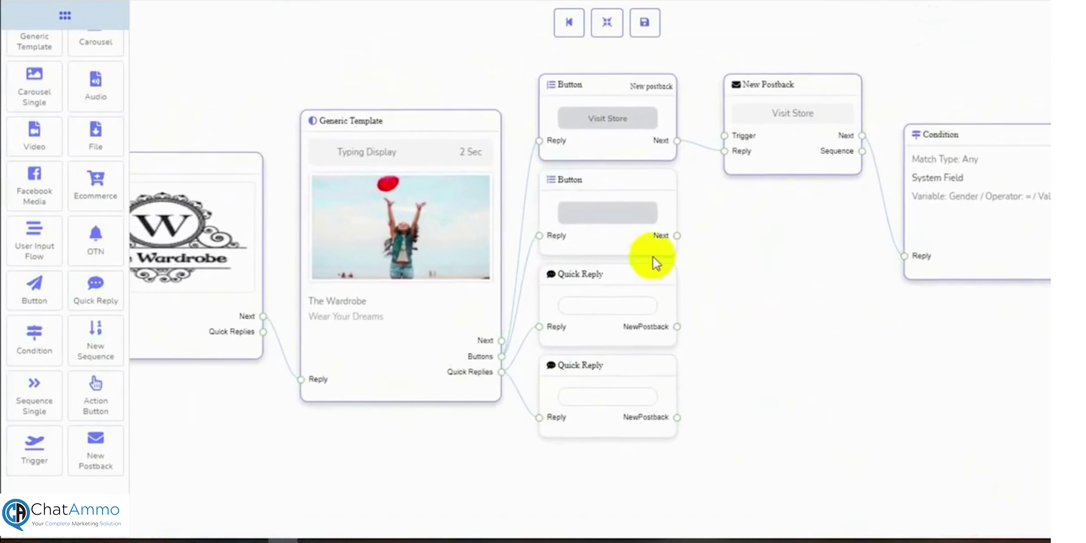
{"action": "left_click", "coordinate": [603, 217]}
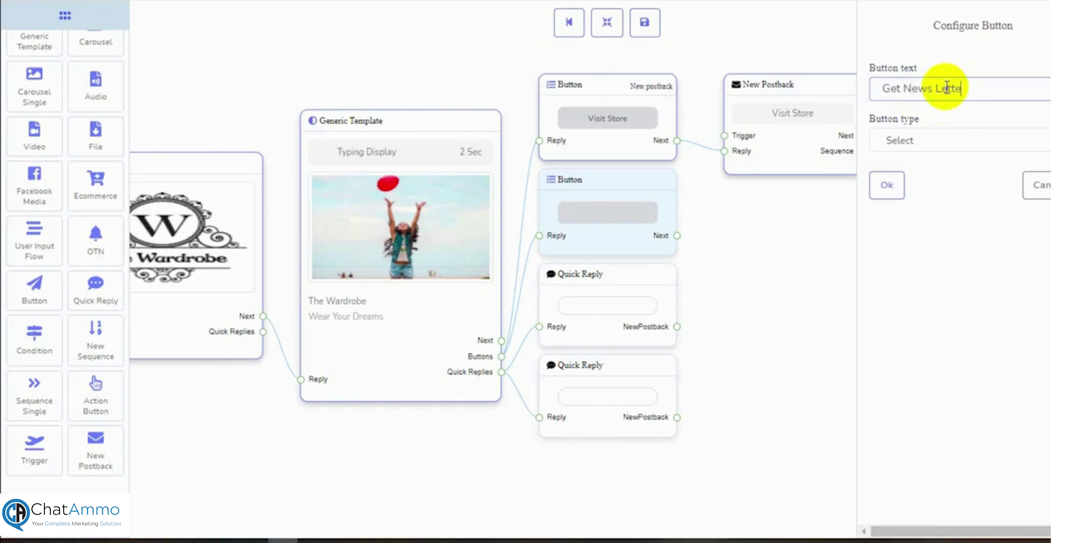
{"action": "left_click", "coordinate": [928, 140]}
{"action": "scroll", "coordinate": [917, 316], "scroll_direction": "down", "scroll_amount": 5}
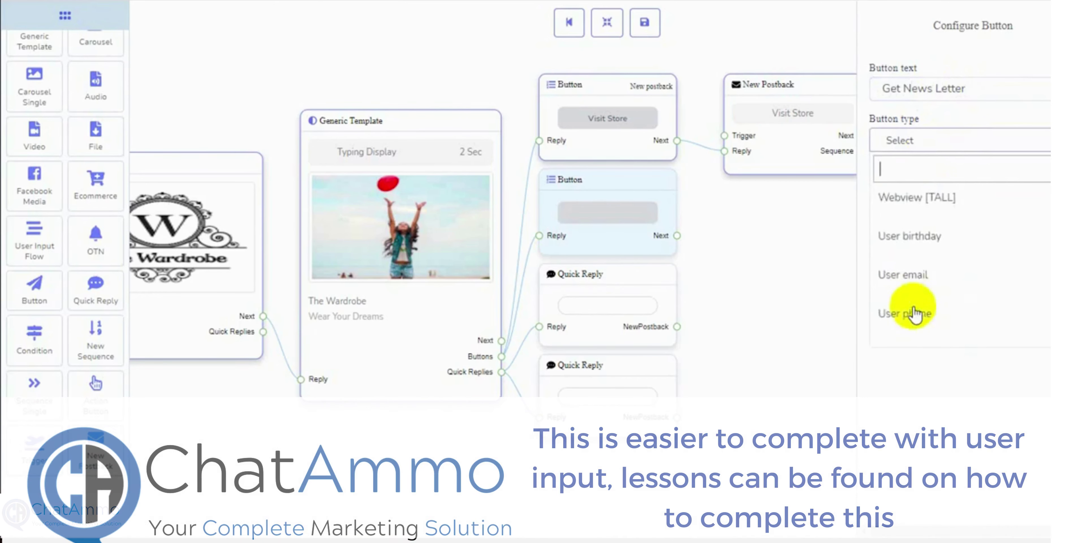
{"action": "left_click", "coordinate": [920, 281]}
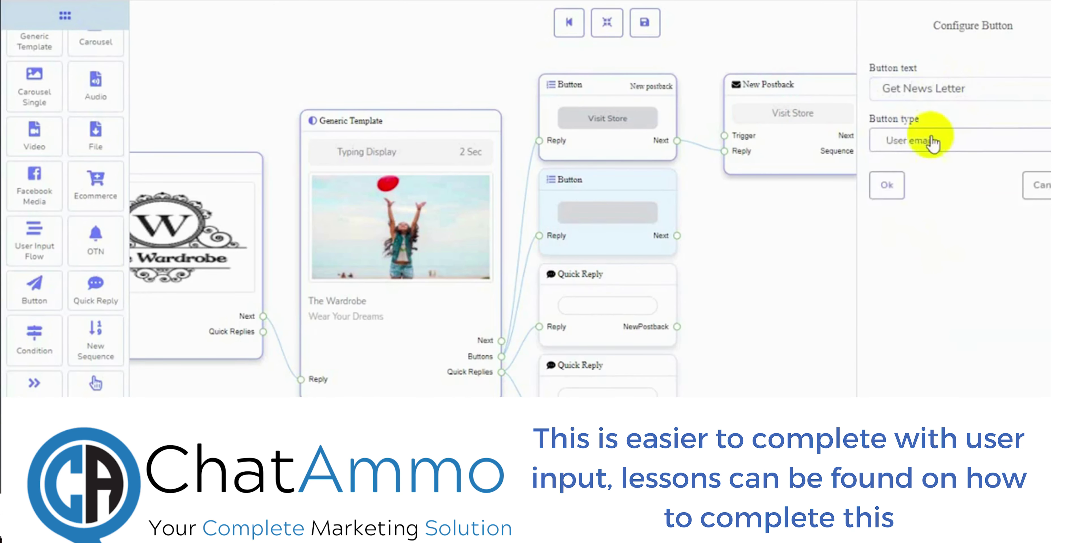
{"action": "left_click", "coordinate": [888, 188]}
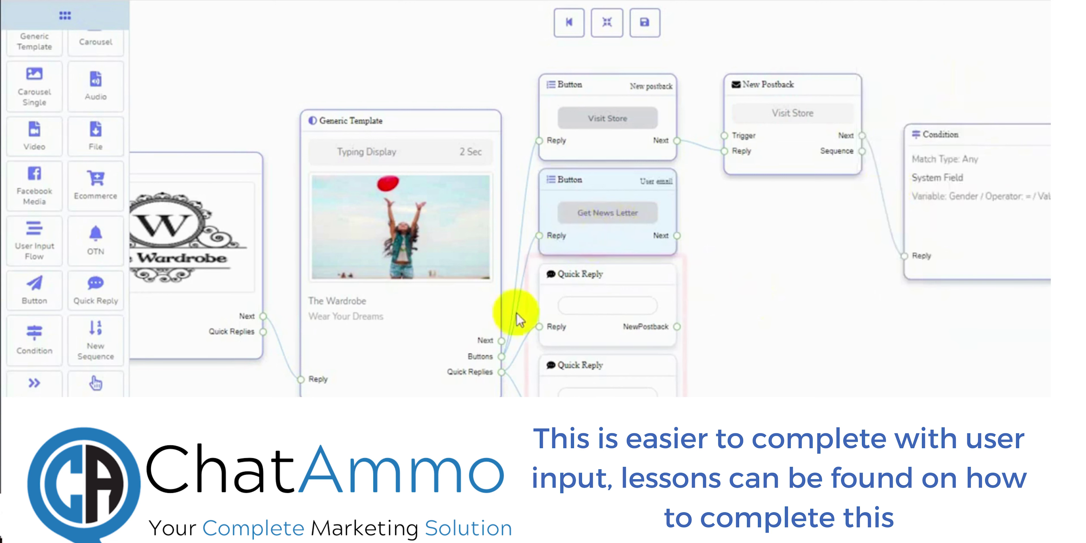
- Configure the Generic Template's first Quick Reply as a New Postback with the button text "Kids Wear"
{"action": "left_click_drag", "start_coordinate": [739, 331], "coordinate": [773, 334]}
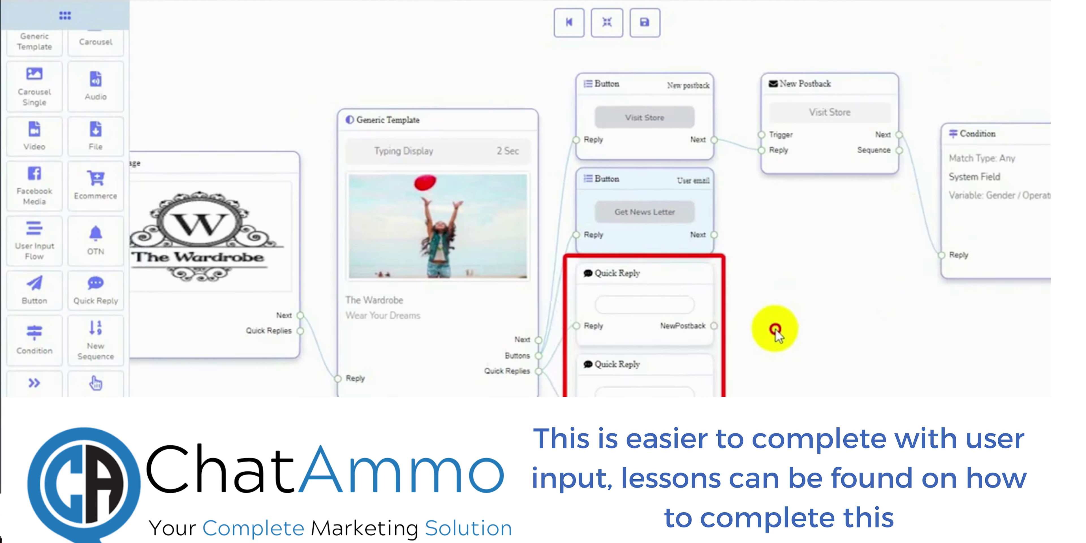
{"action": "double_click", "coordinate": [634, 310]}
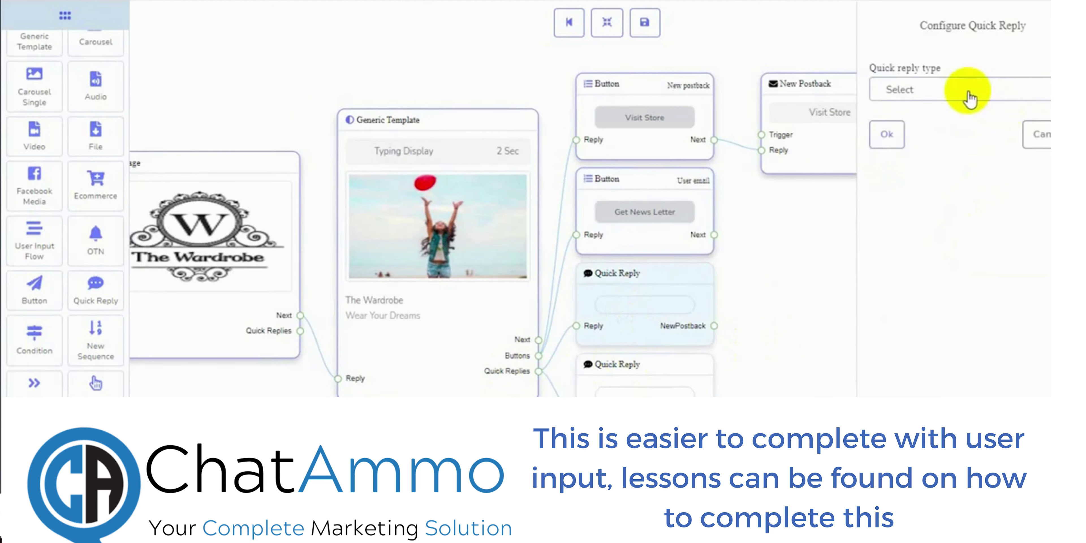
{"action": "left_click", "coordinate": [969, 94]}
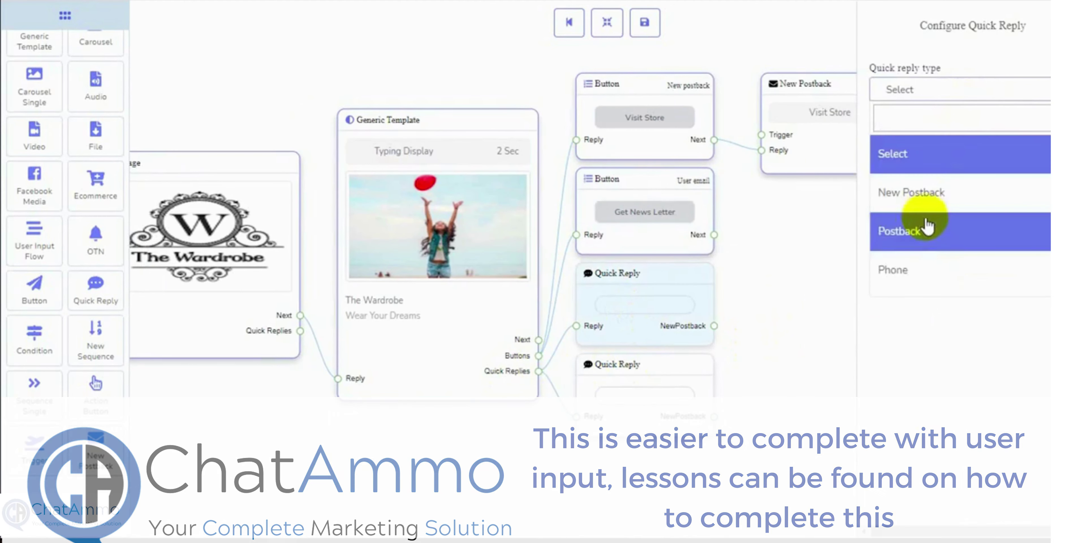
{"action": "left_click", "coordinate": [913, 194]}
{"action": "left_click", "coordinate": [926, 138]}
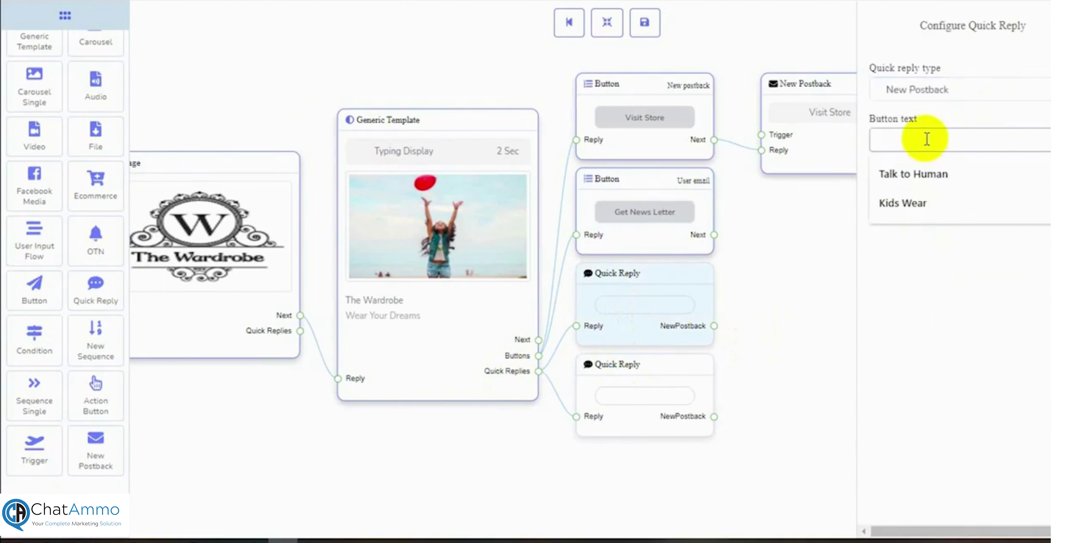
{"action": "left_click", "coordinate": [905, 202]}
{"action": "left_click", "coordinate": [889, 186]}
- Configure the Generic Template's second Quick Reply as a New Postback with the button text "Wrist Watch"
{"action": "double_click", "coordinate": [640, 391]}
{"action": "left_click", "coordinate": [931, 93]}
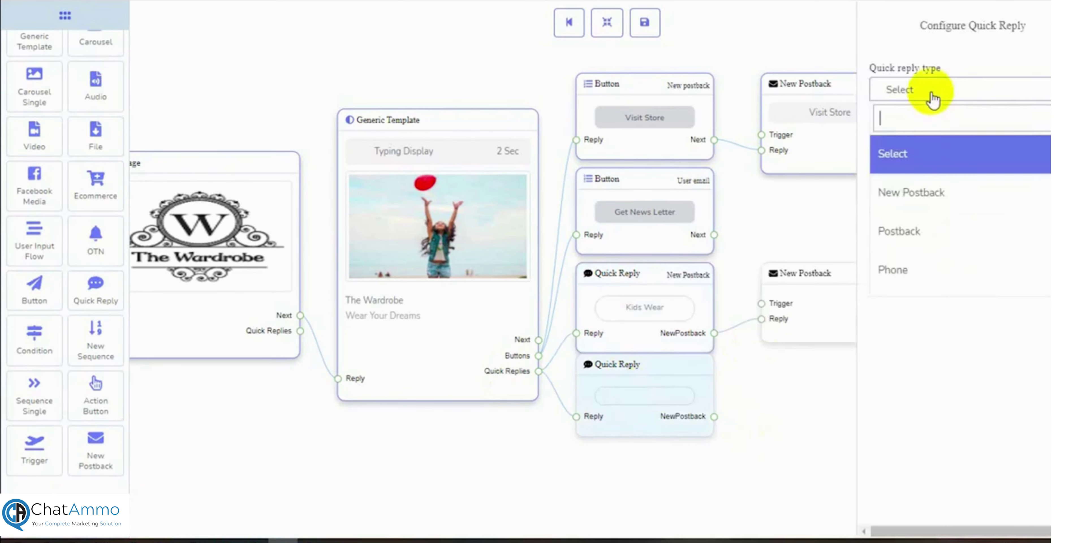
{"action": "left_click", "coordinate": [930, 187]}
{"action": "left_click", "coordinate": [924, 143]}
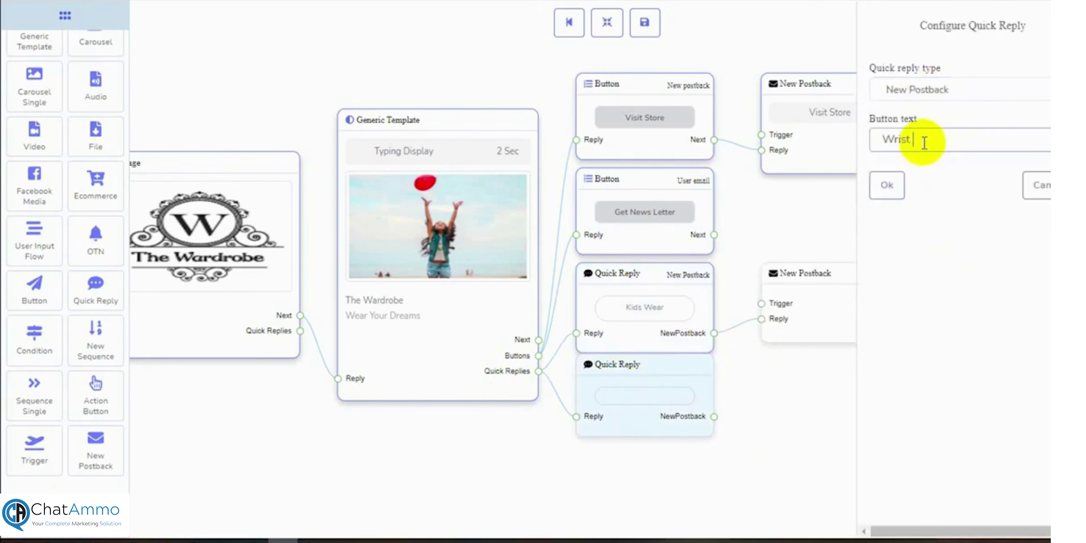
{"action": "type", "text": "Wrist Watch"}
{"action": "left_click", "coordinate": [889, 184]}
- Title the New Postback of the Kids Wear quick reply "Kids Wear" and that of the Wrist Watch quick reply "Wrist Watch"
{"action": "left_click_drag", "start_coordinate": [787, 454], "coordinate": [679, 454]}
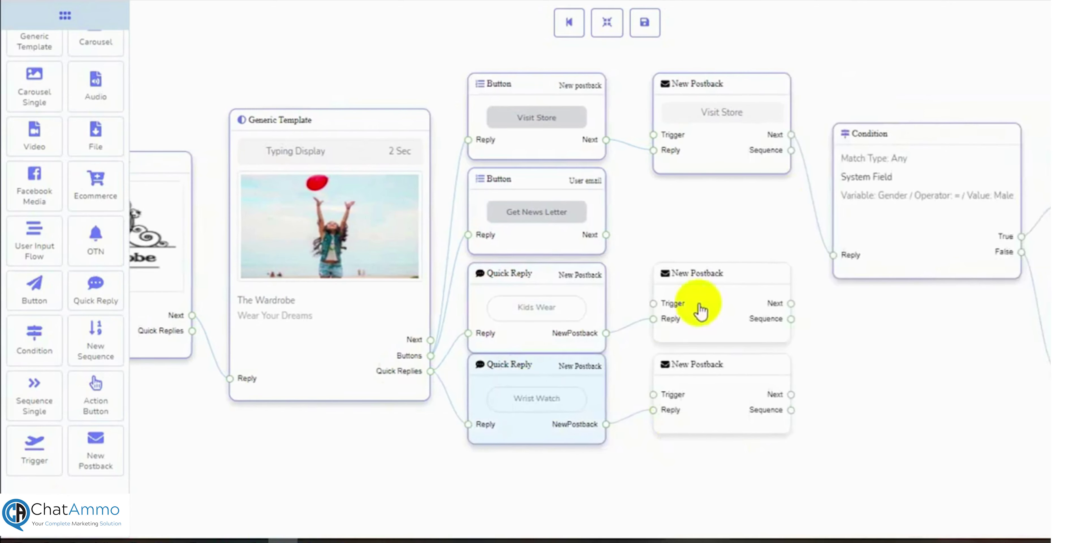
{"action": "double_click", "coordinate": [700, 305]}
{"action": "type", "text": "Kids Wear"}
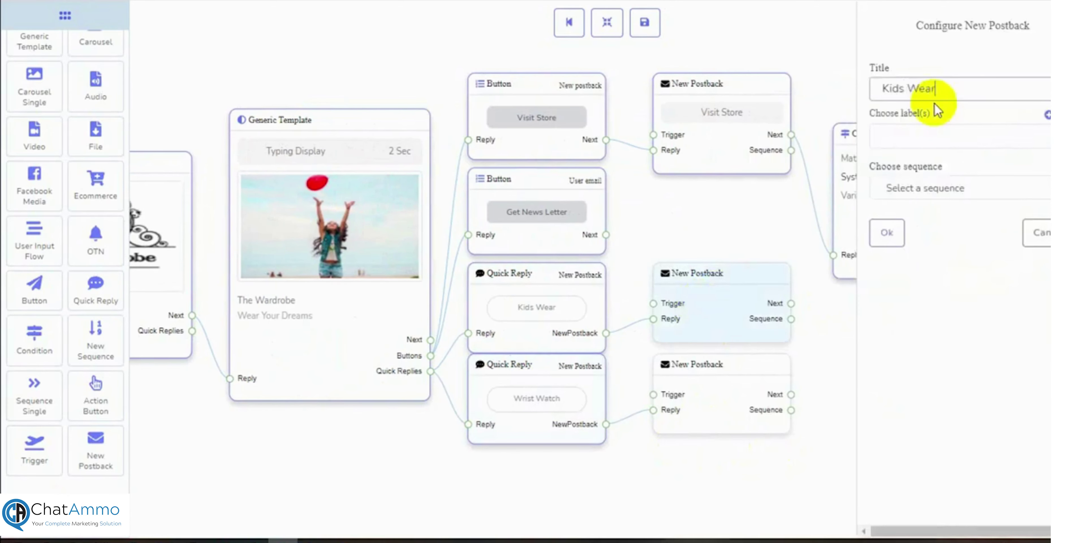
{"action": "left_click", "coordinate": [887, 232]}
{"action": "double_click", "coordinate": [725, 398]}
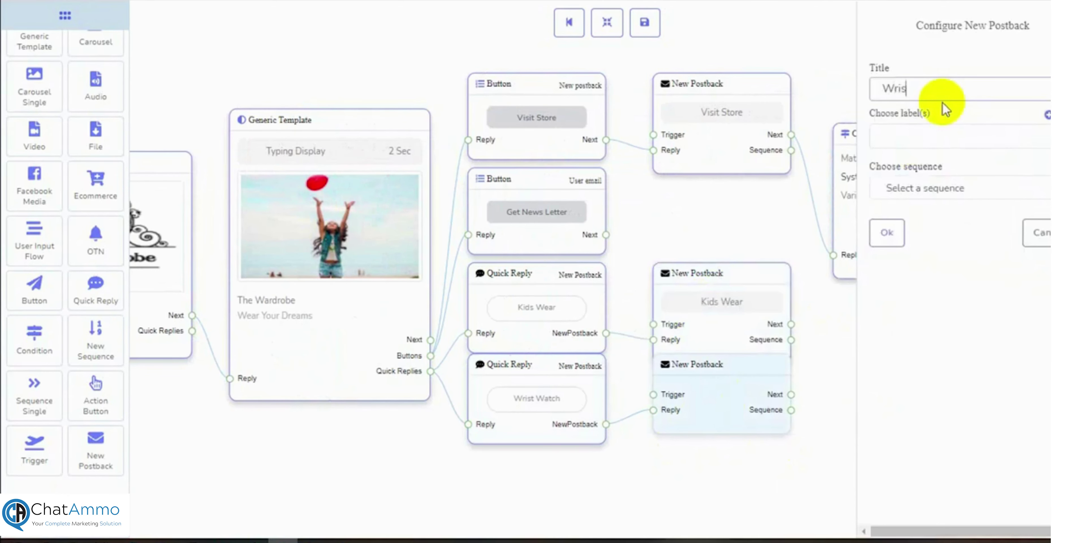
{"action": "left_click", "coordinate": [888, 232]}
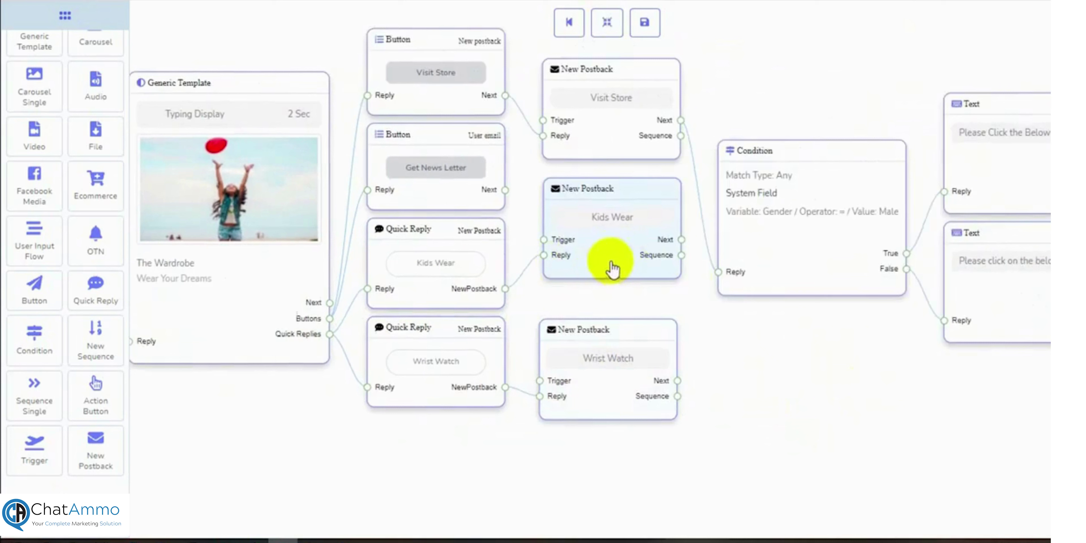
- Add a Carousel element, connect the Kids Wear postback's Next output to its Reply, and rearrange the flow
{"action": "scroll", "coordinate": [74, 338], "scroll_direction": "down", "scroll_amount": 1}
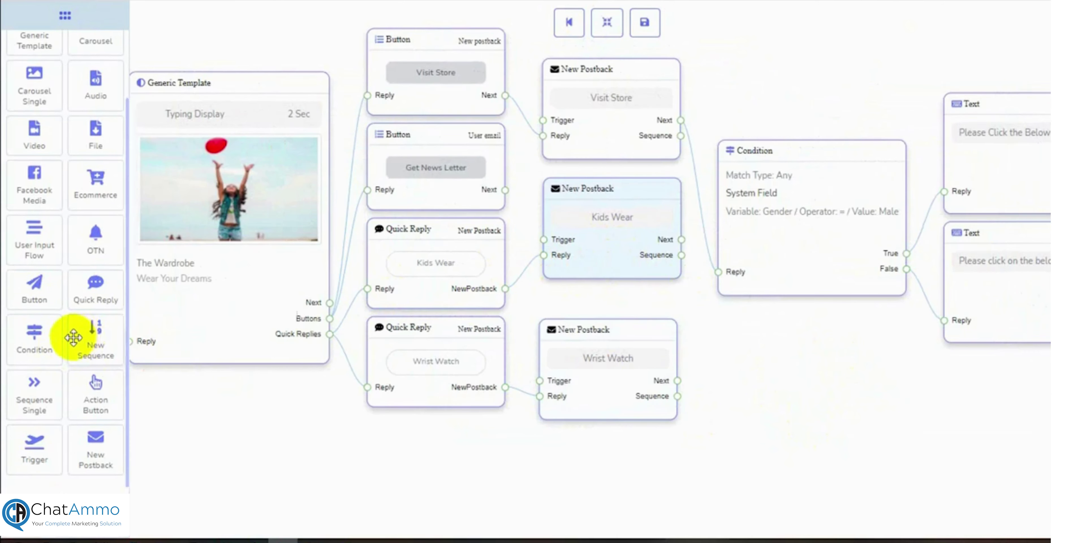
{"action": "scroll", "coordinate": [73, 337], "scroll_direction": "up", "scroll_amount": 4}
{"action": "left_click_drag", "start_coordinate": [93, 109], "coordinate": [768, 358]}
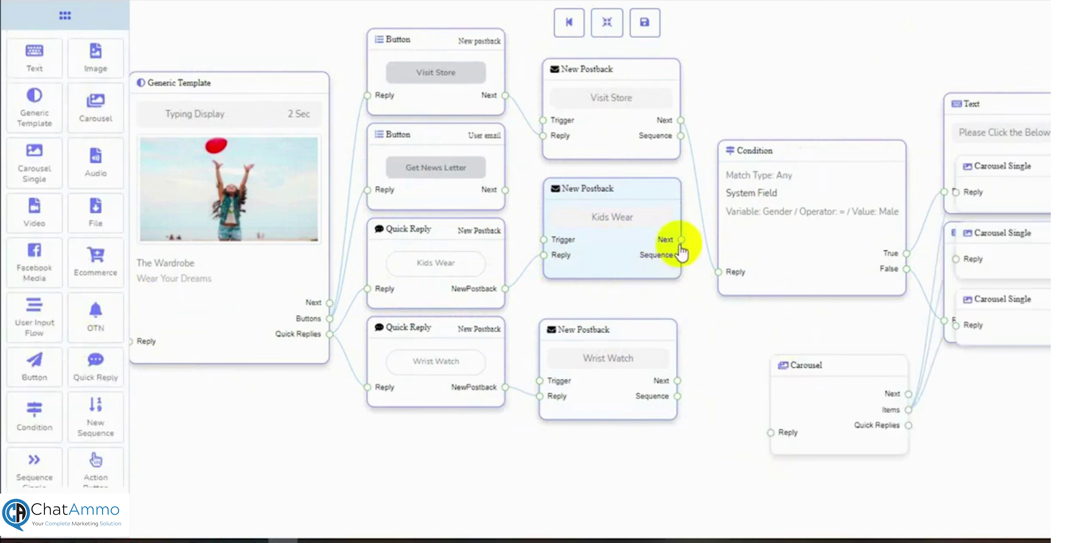
{"action": "left_click_drag", "start_coordinate": [681, 239], "coordinate": [771, 432]}
{"action": "left_click", "coordinate": [607, 23]}
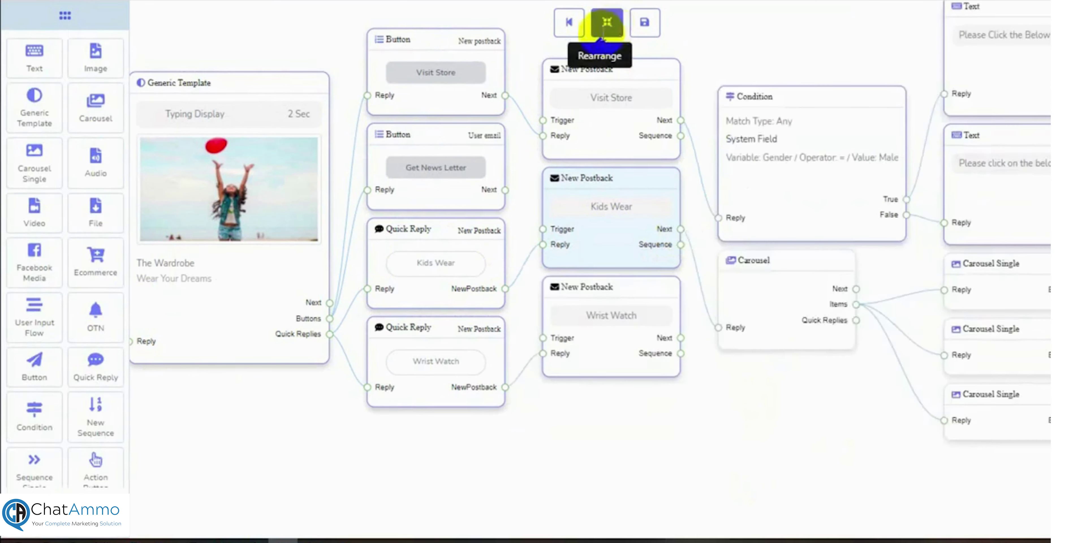
- Save the Carousel's settings with typing display off and a reply delay of 0 sec
{"action": "left_click_drag", "start_coordinate": [652, 405], "coordinate": [547, 411]}
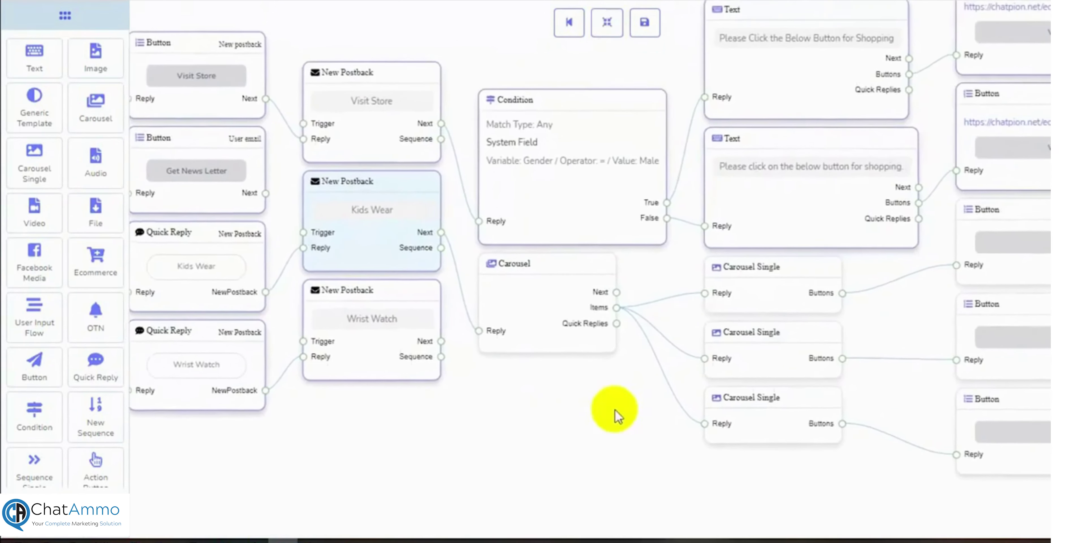
{"action": "left_click_drag", "start_coordinate": [615, 408], "coordinate": [548, 411]}
{"action": "double_click", "coordinate": [501, 306]}
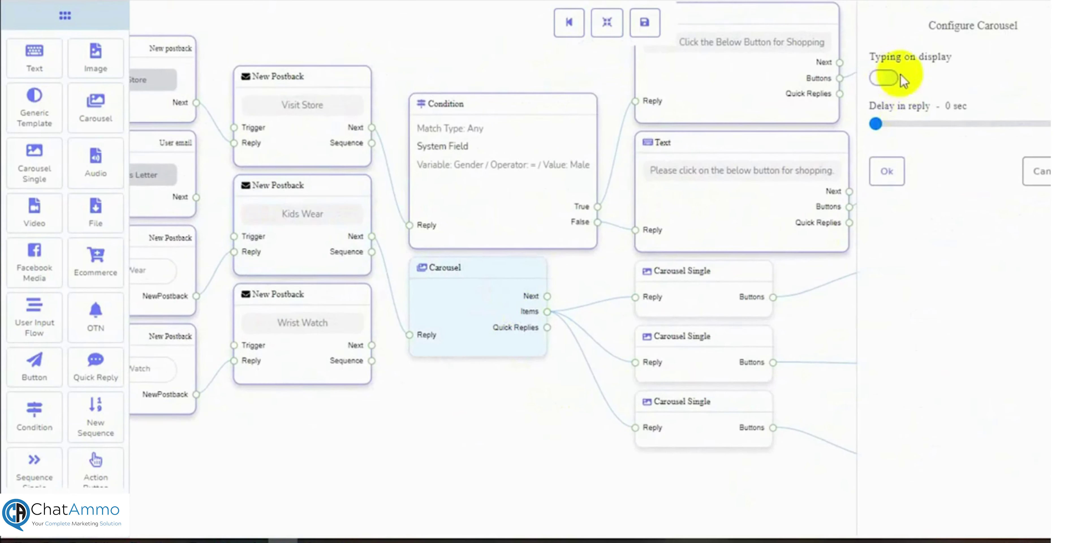
{"action": "left_click", "coordinate": [893, 171]}
- Configure the first Carousel Single with the "Girls Top" image from the Kids folder and the title "Girls Top"
{"action": "left_click", "coordinate": [700, 297]}
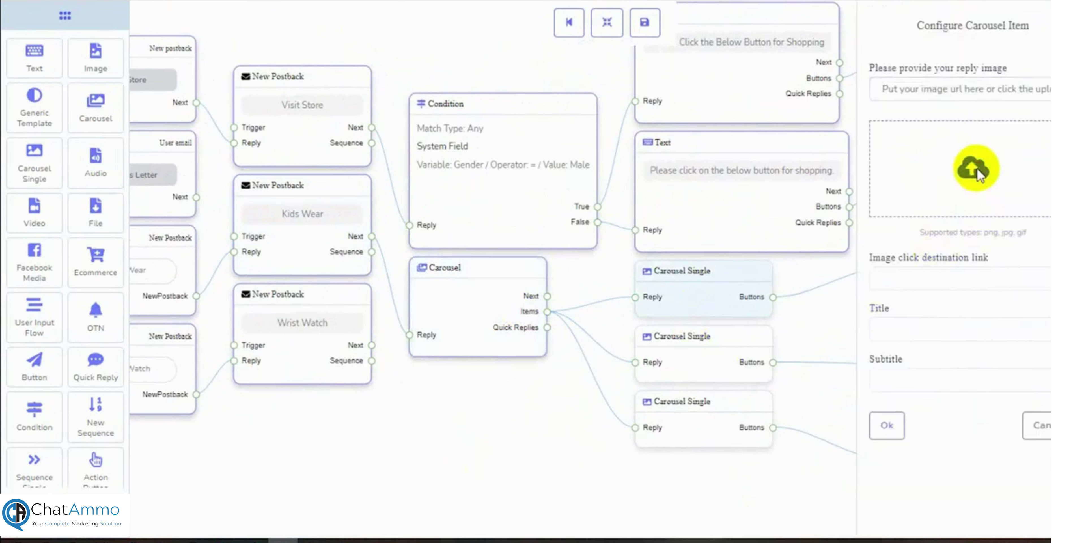
{"action": "left_click", "coordinate": [975, 168]}
{"action": "double_click", "coordinate": [441, 253]}
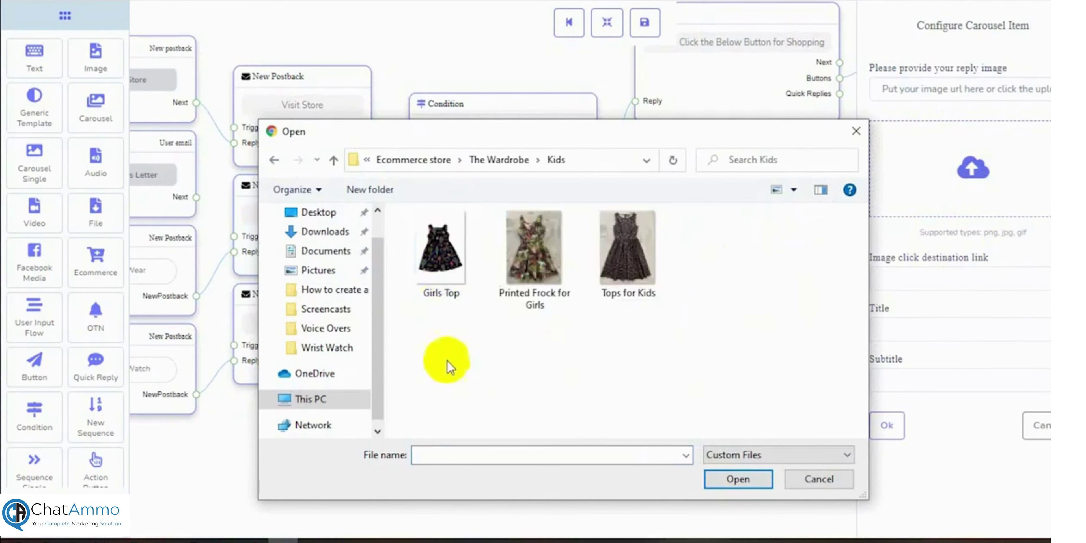
{"action": "left_click", "coordinate": [441, 253]}
{"action": "left_click", "coordinate": [738, 479]}
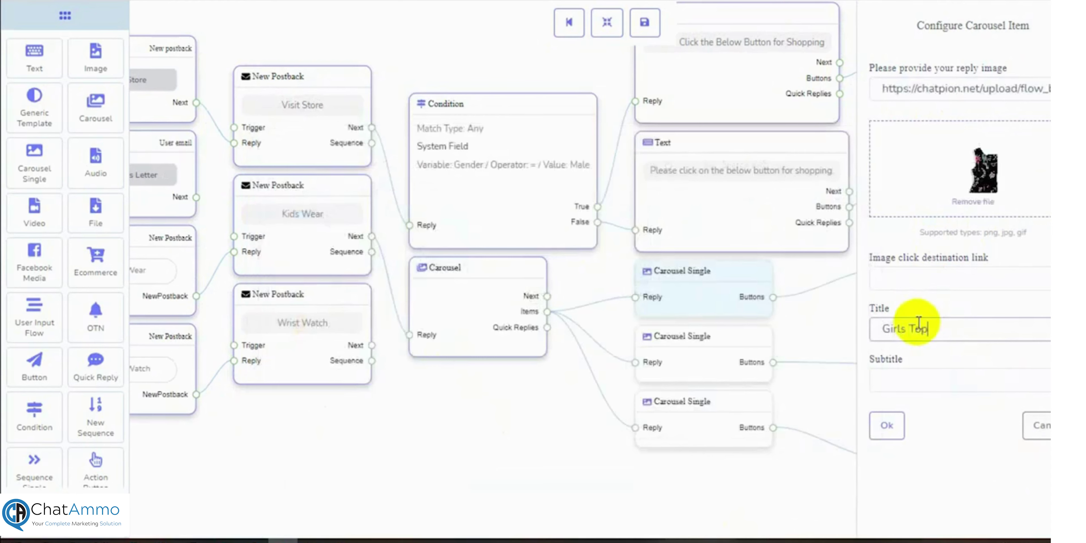
{"action": "left_click", "coordinate": [887, 425]}
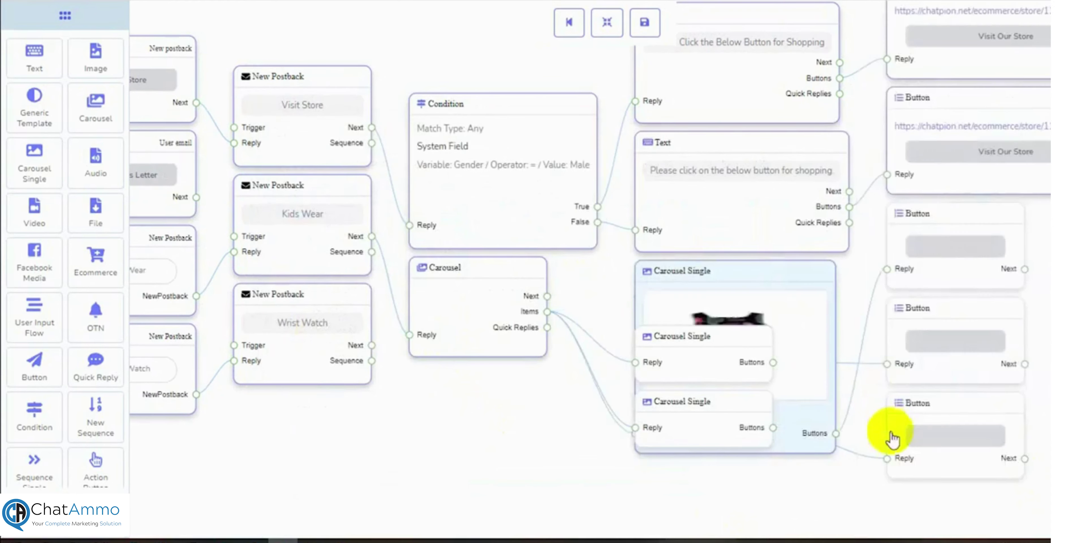
- Configure the Button of the Girls Top carousel item with the text "Buy Now" and the type Webview [FULL]
{"action": "left_click", "coordinate": [963, 236]}
{"action": "left_click", "coordinate": [962, 92]}
{"action": "type", "text": "Buy Now"}
{"action": "left_click", "coordinate": [945, 140]}
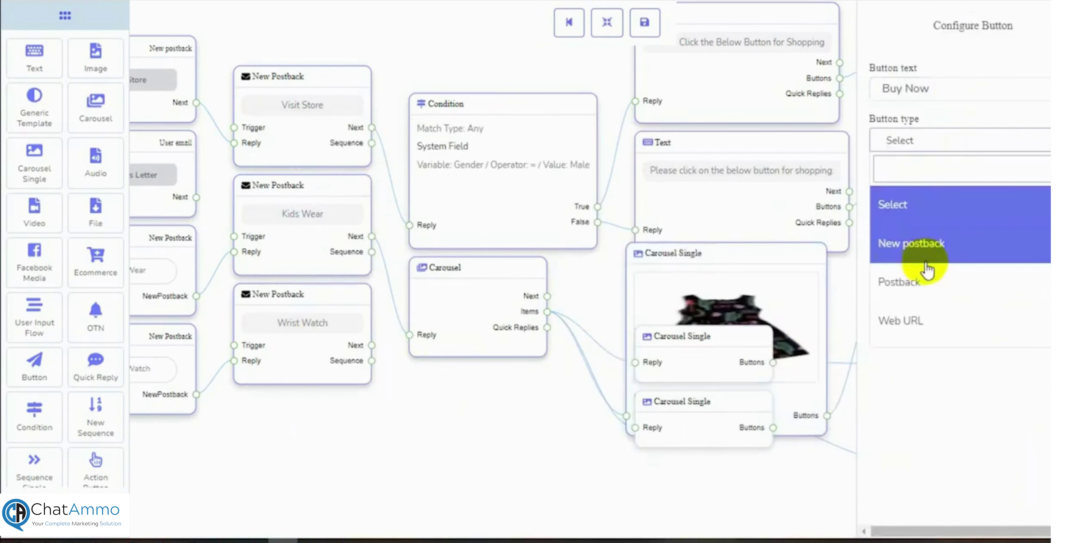
{"action": "scroll", "coordinate": [926, 270], "scroll_direction": "down", "scroll_amount": 2}
{"action": "left_click", "coordinate": [929, 285]}
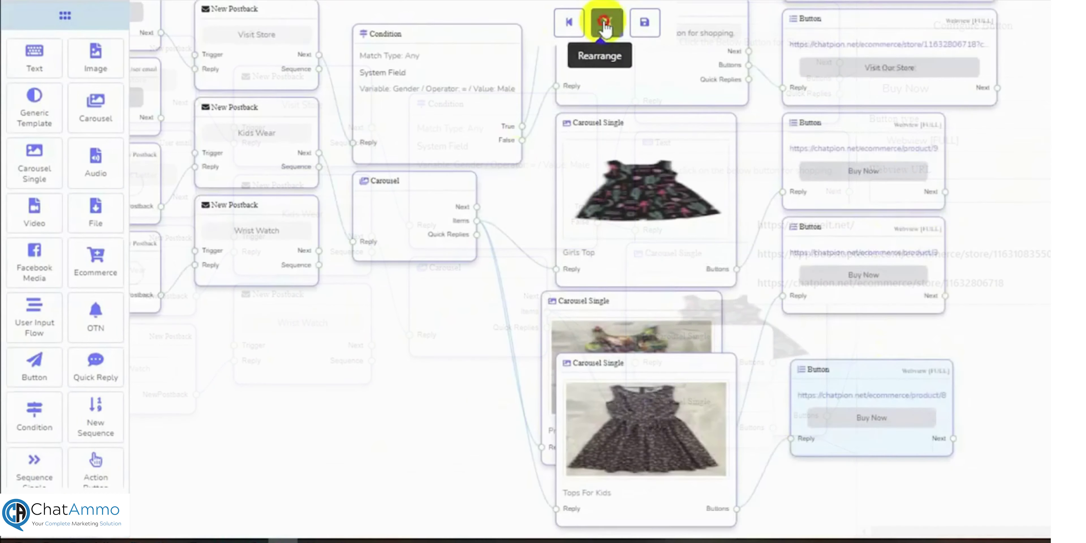
- Rearrange the flow, add an Ecommerce element and connect the Wrist Watch postback's Next output to its Reply
{"action": "left_click", "coordinate": [607, 22]}
{"action": "left_click_drag", "start_coordinate": [403, 419], "coordinate": [456, 421]}
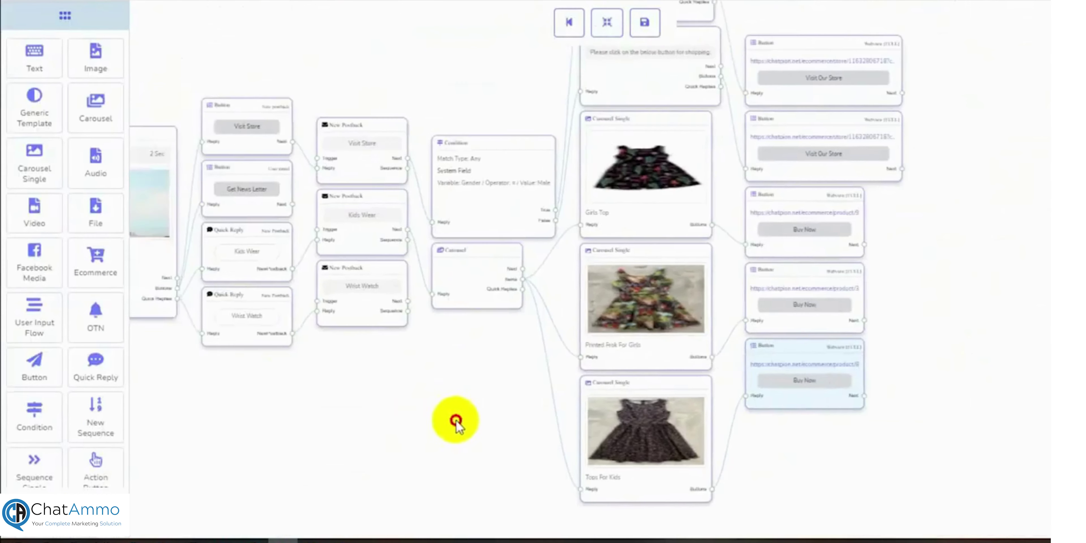
{"action": "scroll", "coordinate": [527, 417], "scroll_direction": "up", "scroll_amount": 4}
{"action": "left_click", "coordinate": [558, 296]}
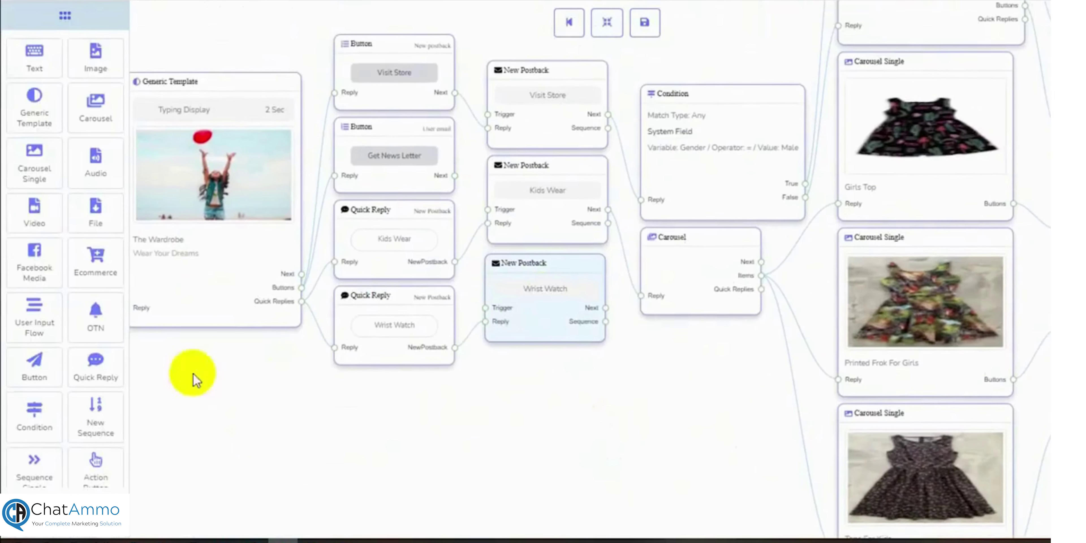
{"action": "left_click_drag", "start_coordinate": [95, 262], "coordinate": [654, 417]}
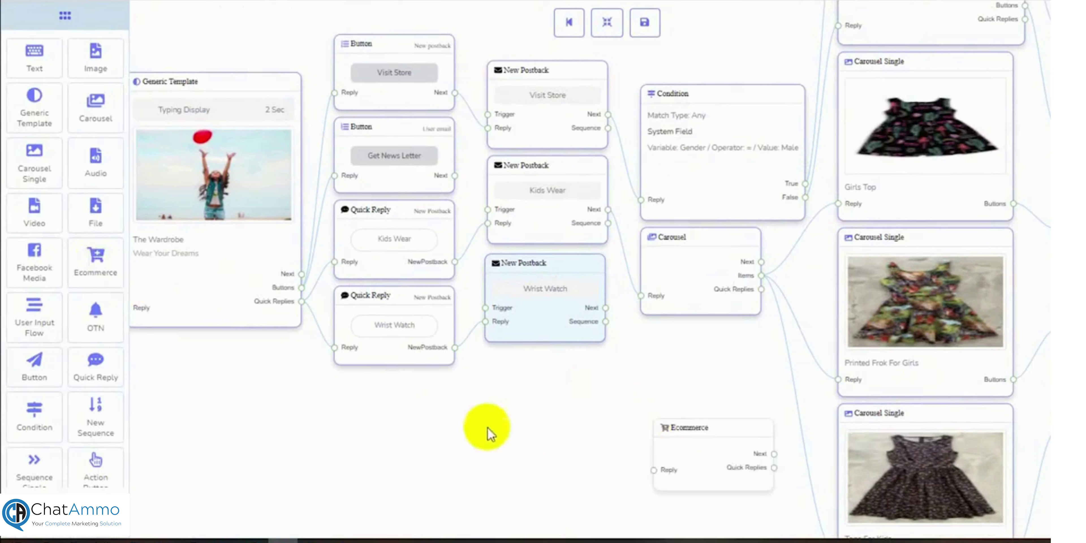
{"action": "left_click_drag", "start_coordinate": [606, 308], "coordinate": [701, 411]}
- Configure the Ecommerce element with the store "The Wardrobe - Rajshahi" and the products Watch 1, Watch 2 and Watch 3
{"action": "double_click", "coordinate": [700, 412]}
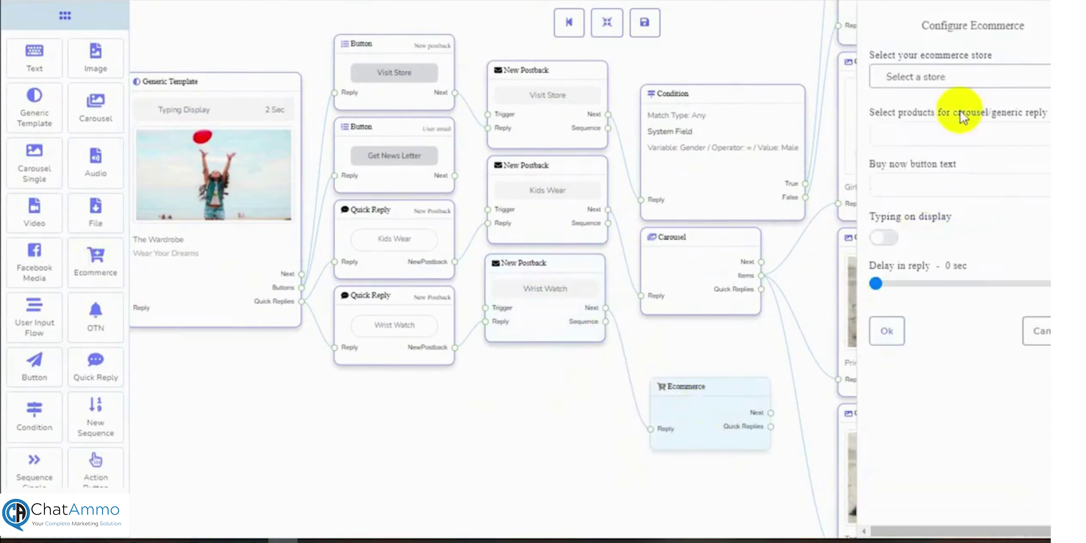
{"action": "left_click", "coordinate": [956, 78]}
{"action": "left_click", "coordinate": [935, 180]}
{"action": "left_click", "coordinate": [936, 138]}
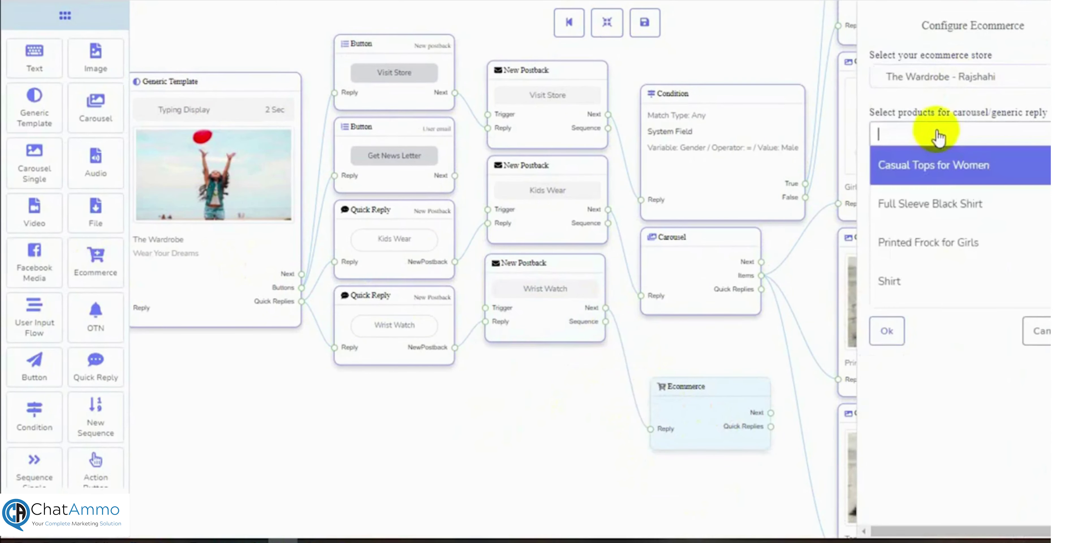
{"action": "scroll", "coordinate": [936, 243], "scroll_direction": "down", "scroll_amount": 5}
{"action": "scroll", "coordinate": [943, 236], "scroll_direction": "down", "scroll_amount": 3}
{"action": "left_click", "coordinate": [942, 219]}
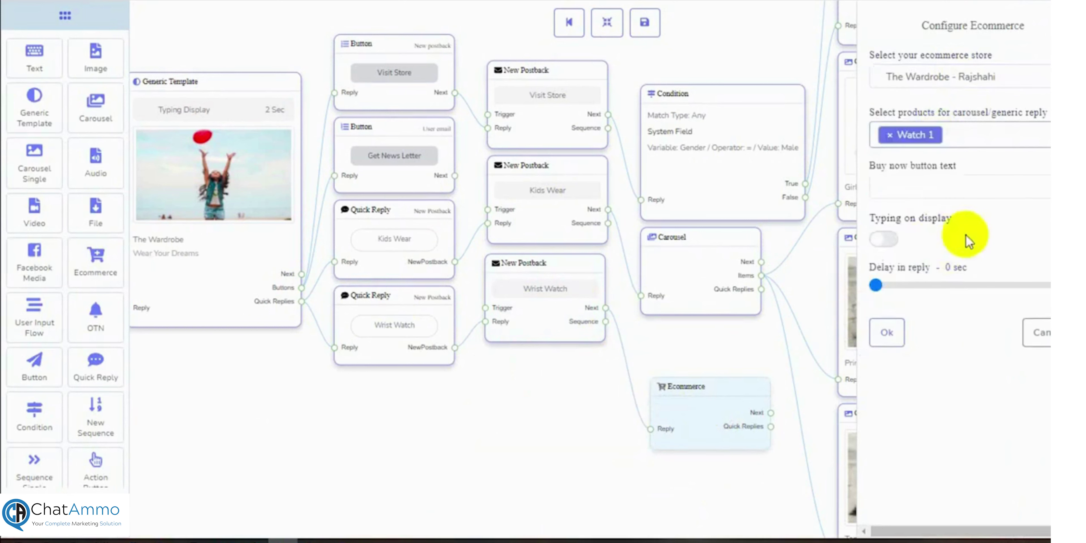
{"action": "left_click", "coordinate": [989, 135]}
{"action": "left_click", "coordinate": [941, 251]}
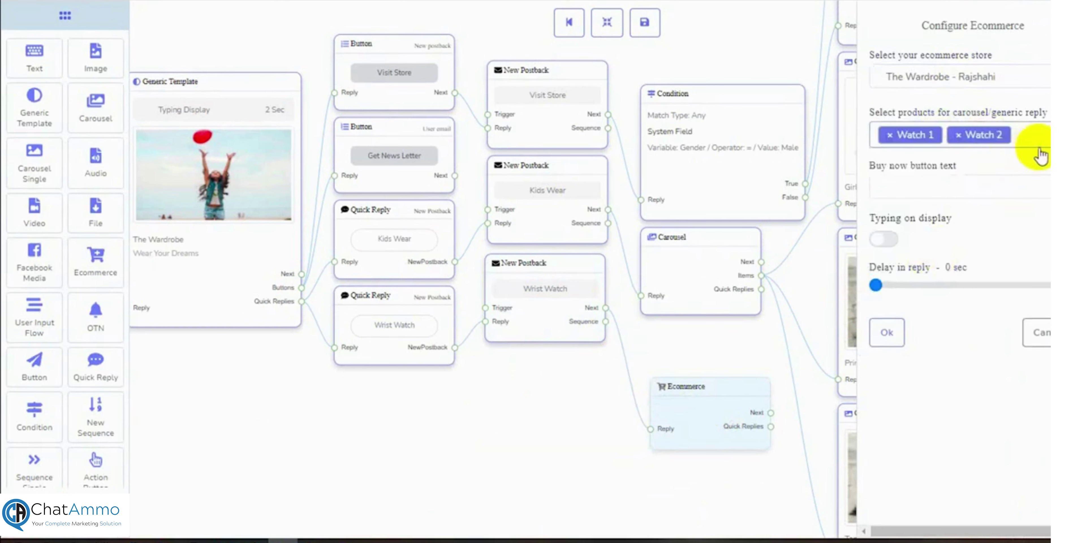
{"action": "left_click", "coordinate": [1038, 142]}
{"action": "left_click", "coordinate": [973, 295]}
- Set the Ecommerce button text to "Buy Now", turn typing display on and save with a reply delay of 3 sec
{"action": "left_click", "coordinate": [934, 207]}
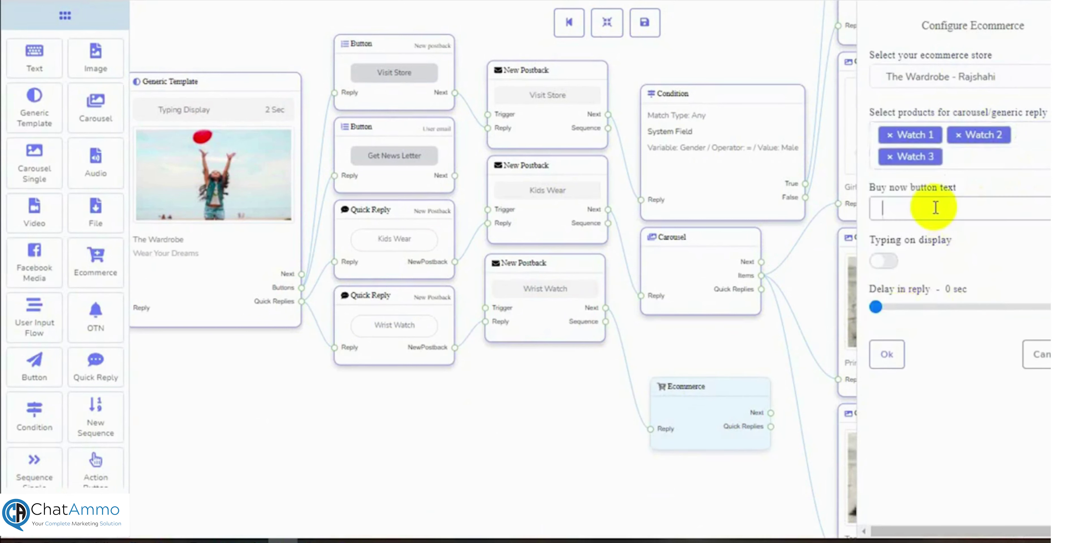
{"action": "type", "text": "Buy Now"}
{"action": "left_click", "coordinate": [886, 260]}
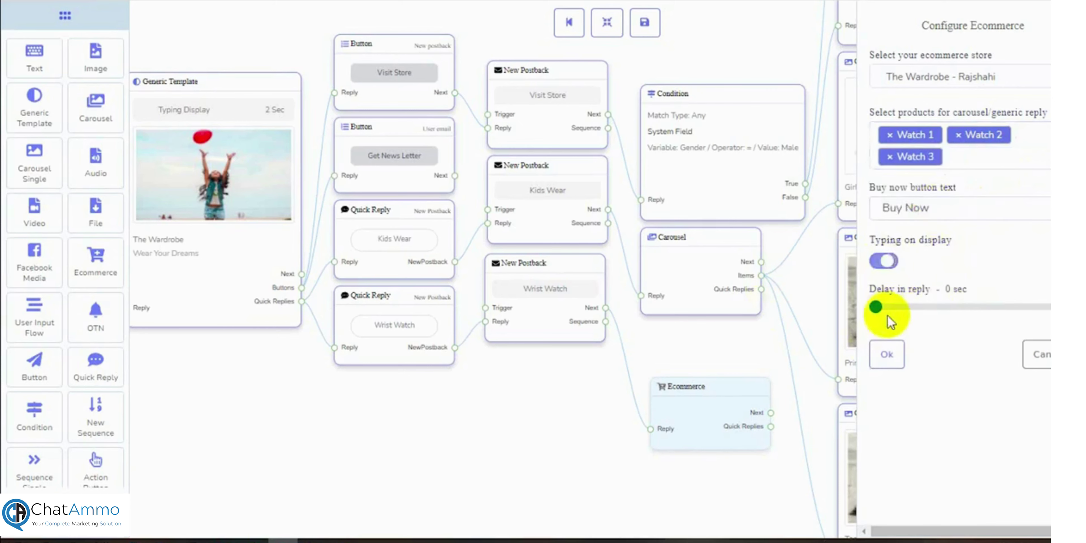
{"action": "left_click_drag", "start_coordinate": [876, 307], "coordinate": [891, 307]}
{"action": "left_click", "coordinate": [887, 356]}
- Add a New Sequence element, connect the Wrist Watch postback's Sequence output to its Reply, and rearrange the flow
{"action": "scroll", "coordinate": [577, 462], "scroll_direction": "down", "scroll_amount": 1}
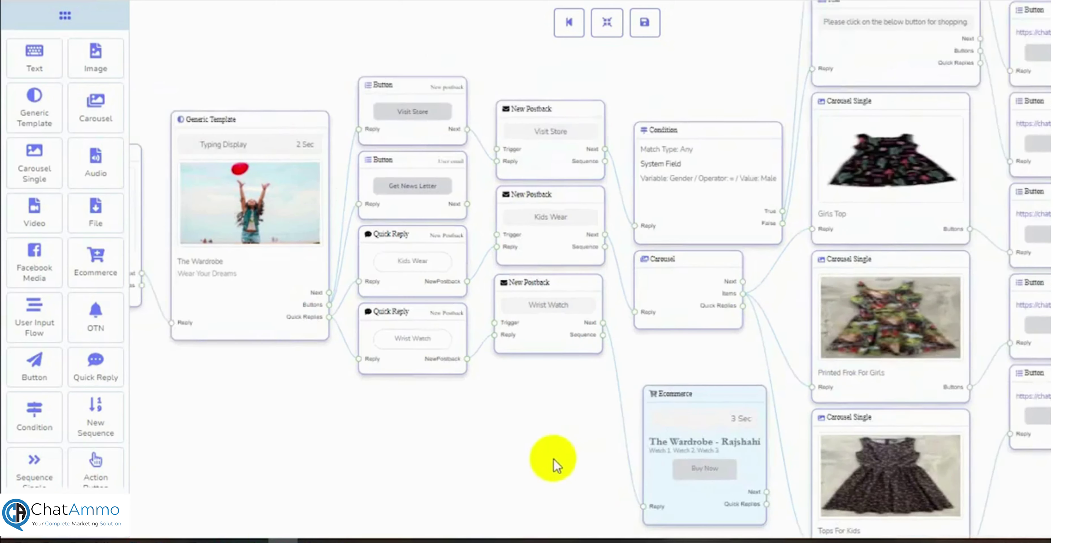
{"action": "scroll", "coordinate": [554, 460], "scroll_direction": "down", "scroll_amount": 2}
{"action": "scroll", "coordinate": [510, 460], "scroll_direction": "down", "scroll_amount": 2}
{"action": "left_click_drag", "start_coordinate": [458, 469], "coordinate": [605, 419]}
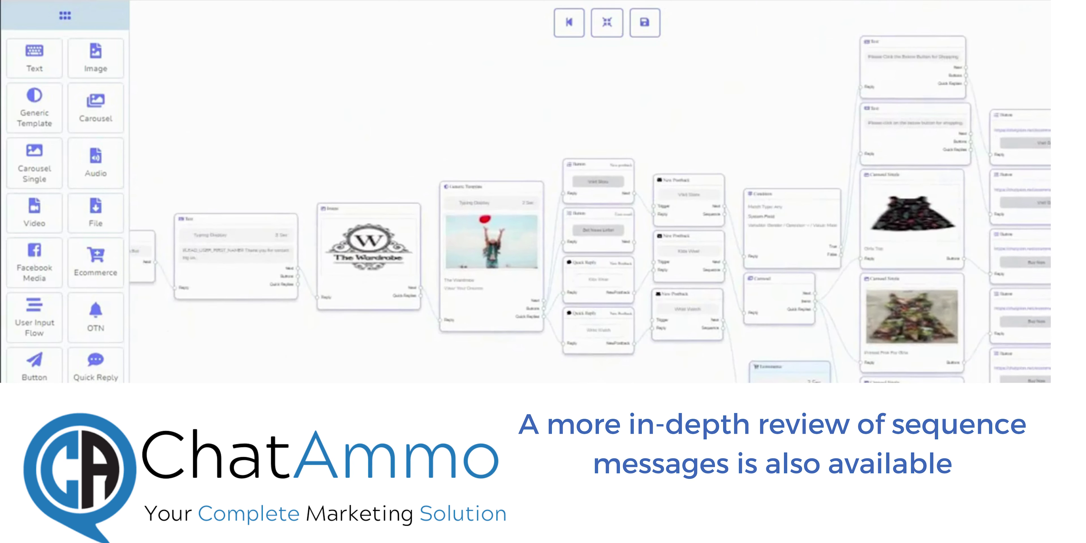
{"action": "scroll", "coordinate": [648, 418], "scroll_direction": "up", "scroll_amount": 5}
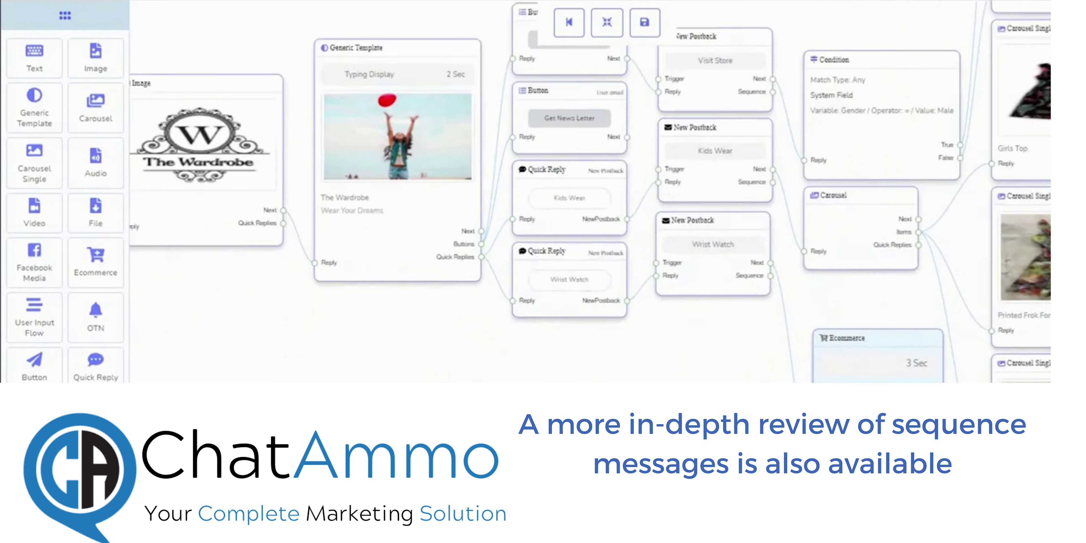
{"action": "left_click_drag", "start_coordinate": [653, 378], "coordinate": [631, 419]}
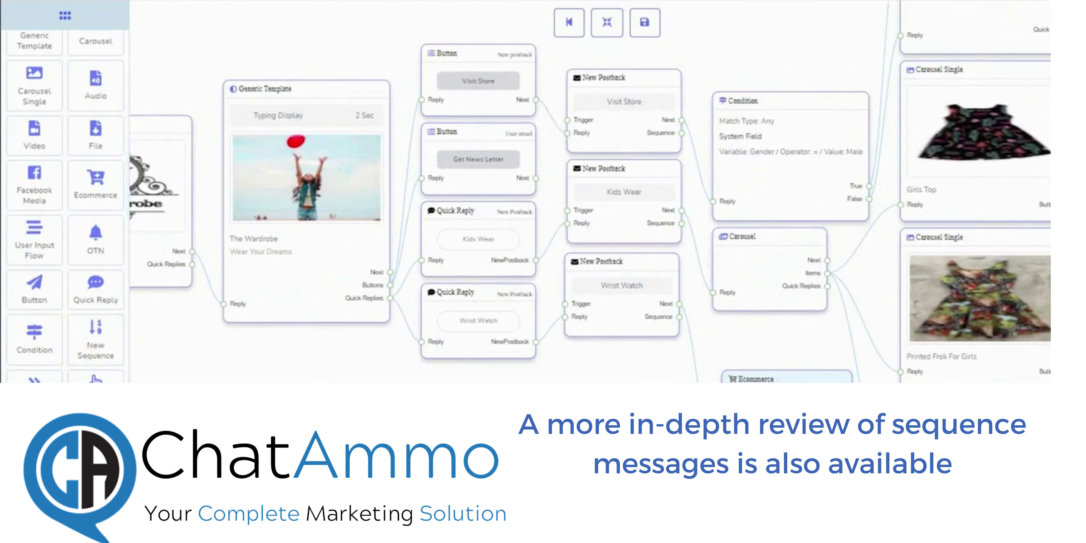
{"action": "left_click_drag", "start_coordinate": [96, 342], "coordinate": [644, 423]}
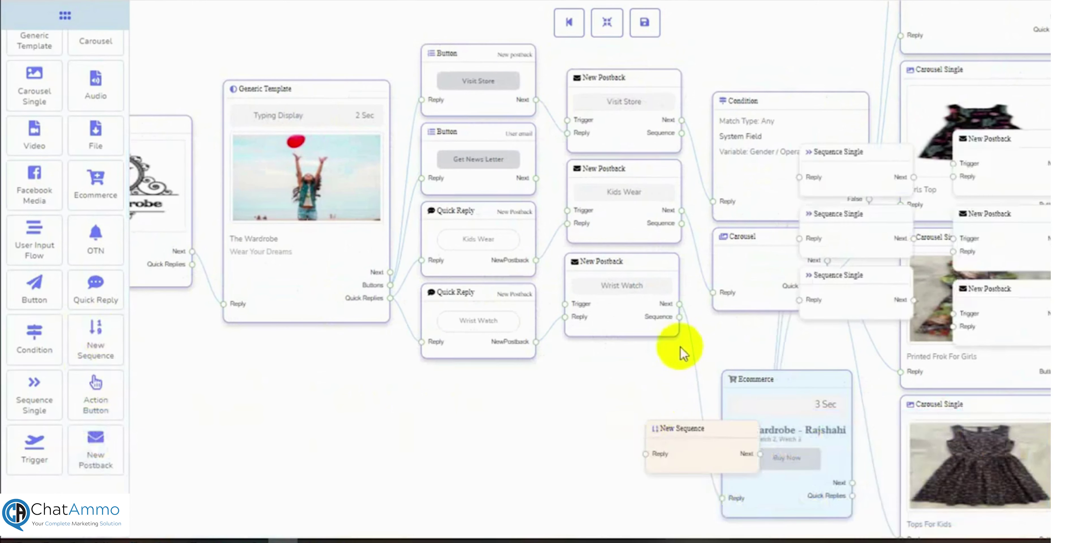
{"action": "left_click_drag", "start_coordinate": [680, 318], "coordinate": [646, 455]}
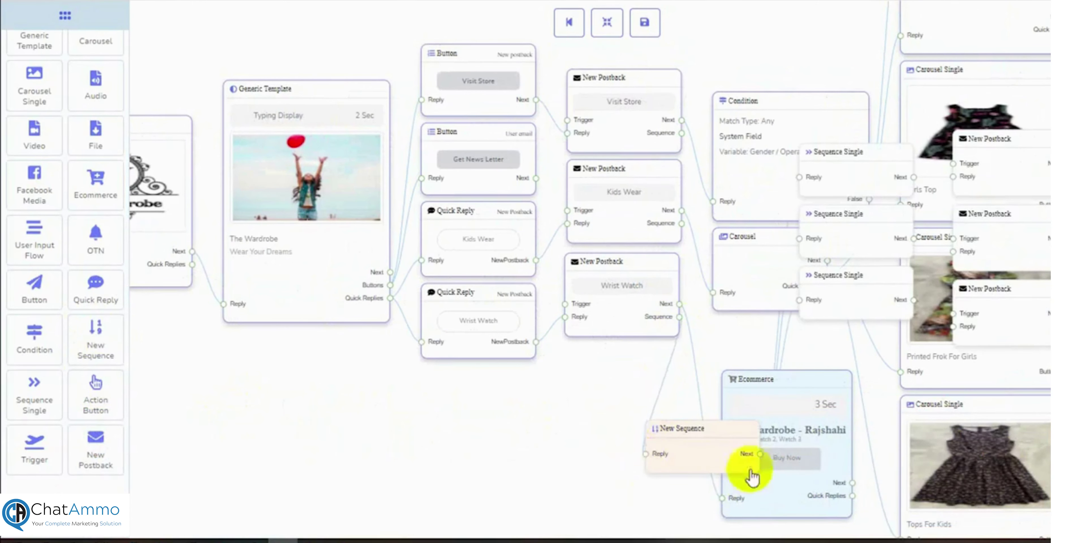
{"action": "left_click", "coordinate": [606, 23]}
- Configure the sequence as "Sequence for Wardrobe" with starting time 00:00, closing time 24:00, time zone (GMT+6:00) Asia/Dhaka and a message tag
{"action": "left_click_drag", "start_coordinate": [583, 443], "coordinate": [474, 384]}
{"action": "double_click", "coordinate": [604, 230]}
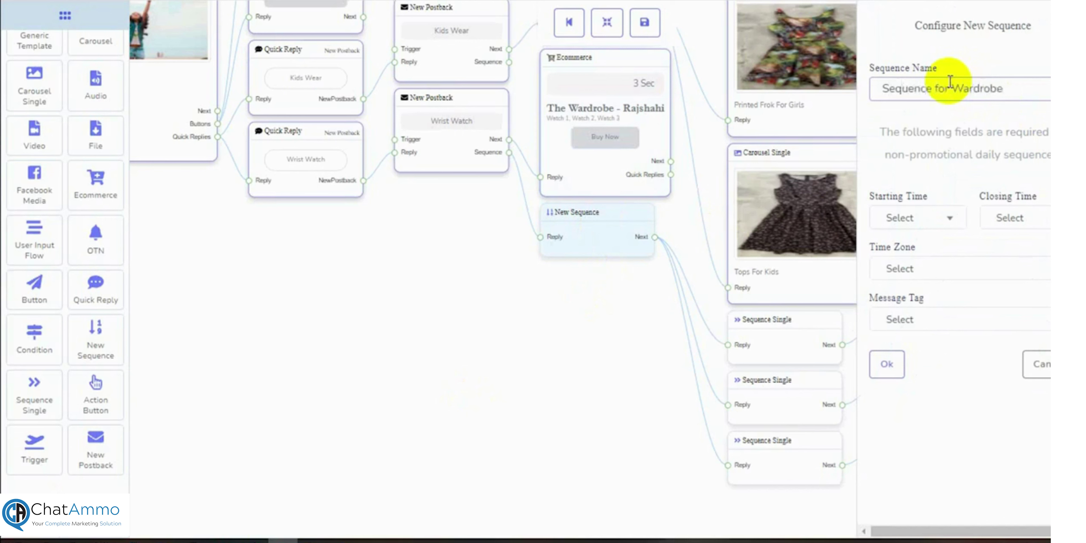
{"action": "left_click", "coordinate": [932, 215]}
{"action": "left_click", "coordinate": [907, 320]}
{"action": "left_click", "coordinate": [1024, 224]}
{"action": "scroll", "coordinate": [1028, 344], "scroll_direction": "down", "scroll_amount": 8}
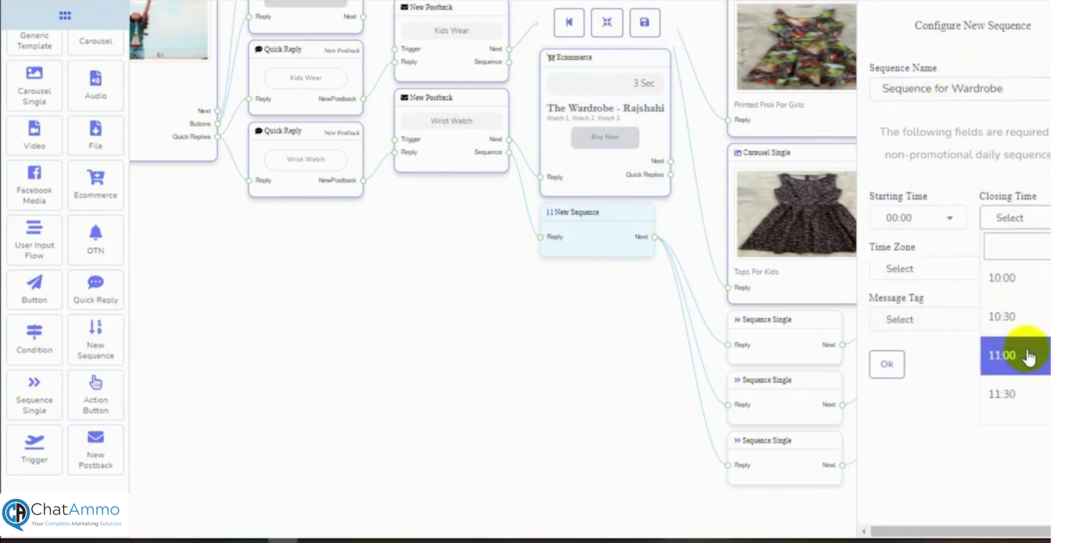
{"action": "scroll", "coordinate": [1028, 357], "scroll_direction": "down", "scroll_amount": 10}
{"action": "left_click", "coordinate": [1014, 402]}
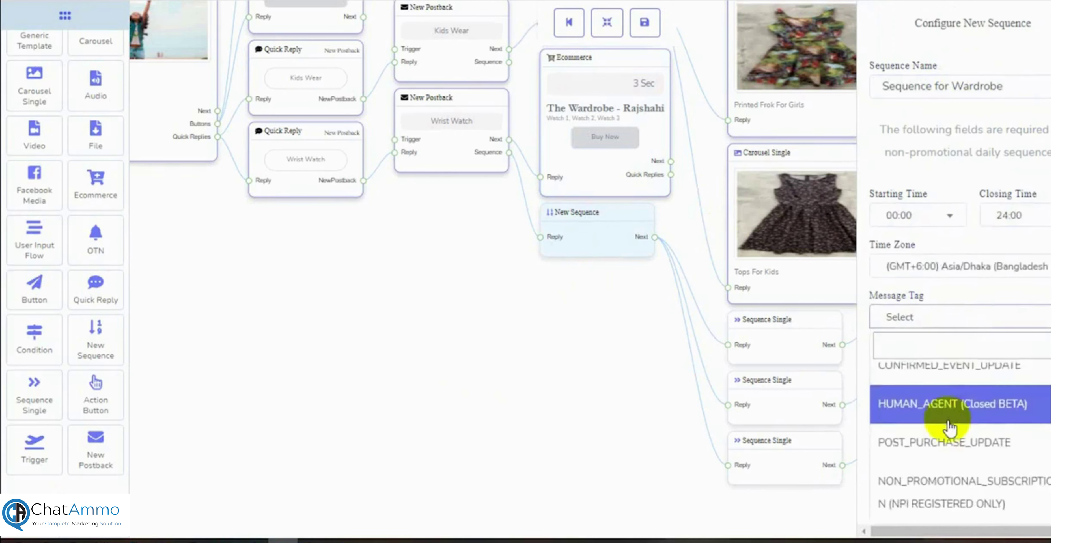
{"action": "scroll", "coordinate": [948, 421], "scroll_direction": "up", "scroll_amount": 2}
{"action": "left_click", "coordinate": [934, 386]}
{"action": "left_click", "coordinate": [890, 365]}
- Configure the first Sequence Single as a promotional 24 hours message sent after 5 mins
{"action": "double_click", "coordinate": [779, 347]}
{"action": "left_click", "coordinate": [892, 92]}
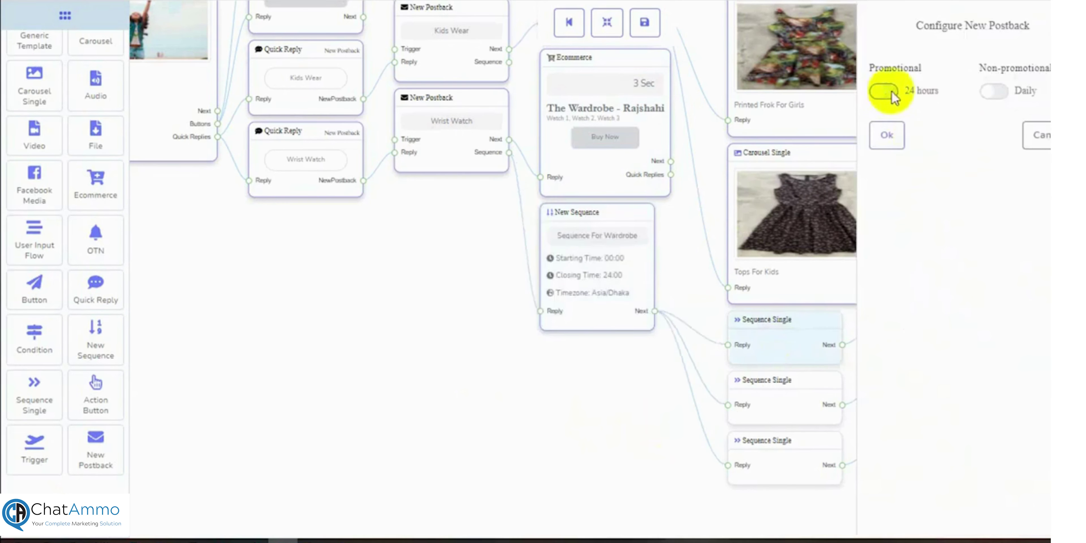
{"action": "left_click", "coordinate": [983, 75]}
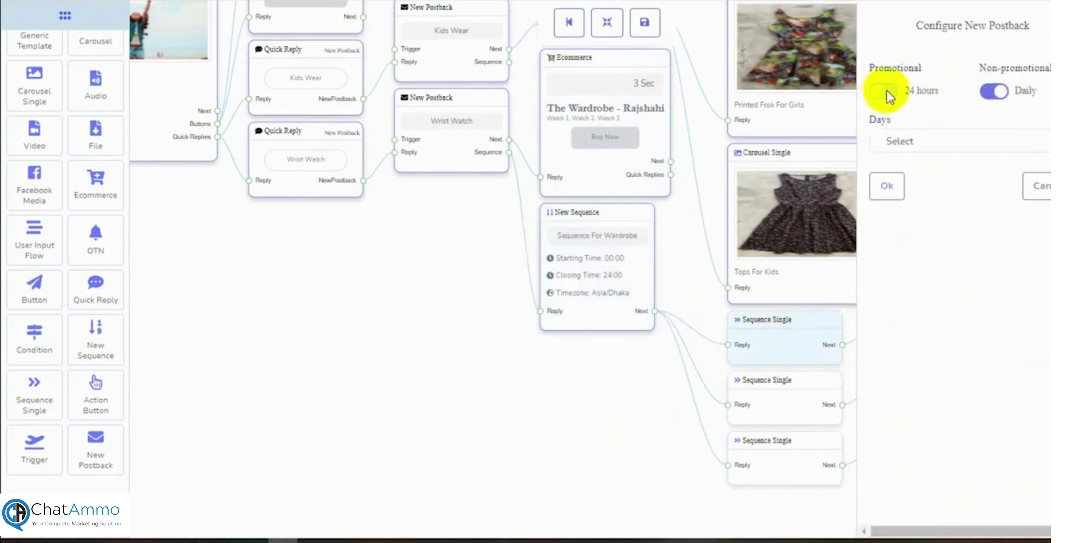
{"action": "left_click", "coordinate": [887, 92]}
{"action": "left_click", "coordinate": [928, 141]}
{"action": "scroll", "coordinate": [921, 276], "scroll_direction": "down", "scroll_amount": 2}
{"action": "scroll", "coordinate": [920, 280], "scroll_direction": "up", "scroll_amount": 2}
{"action": "left_click", "coordinate": [919, 284]}
{"action": "left_click", "coordinate": [887, 186]}
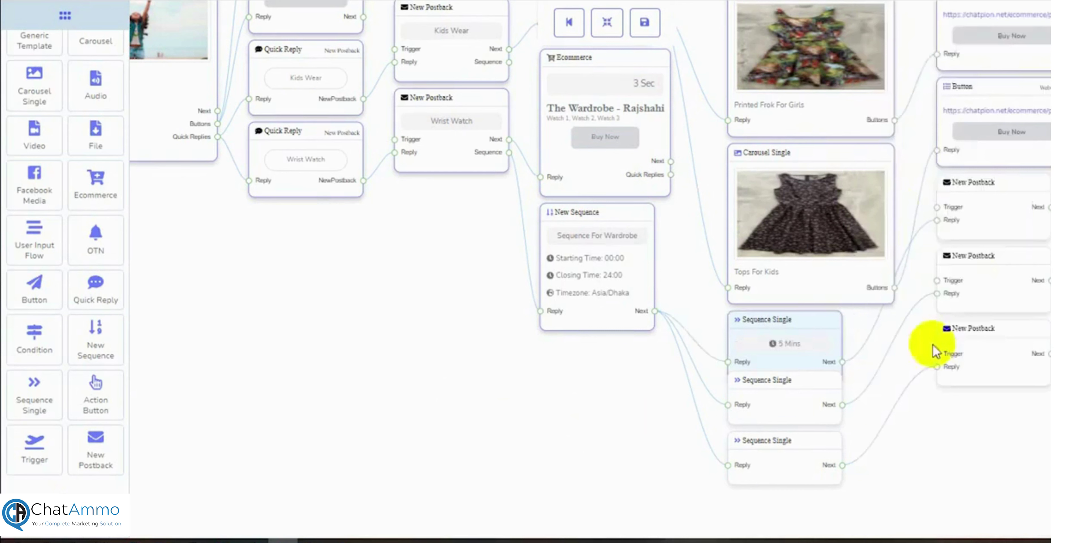
{"action": "double_click", "coordinate": [998, 217]}
{"action": "left_click", "coordinate": [952, 94]}
{"action": "left_click", "coordinate": [1029, 141]}
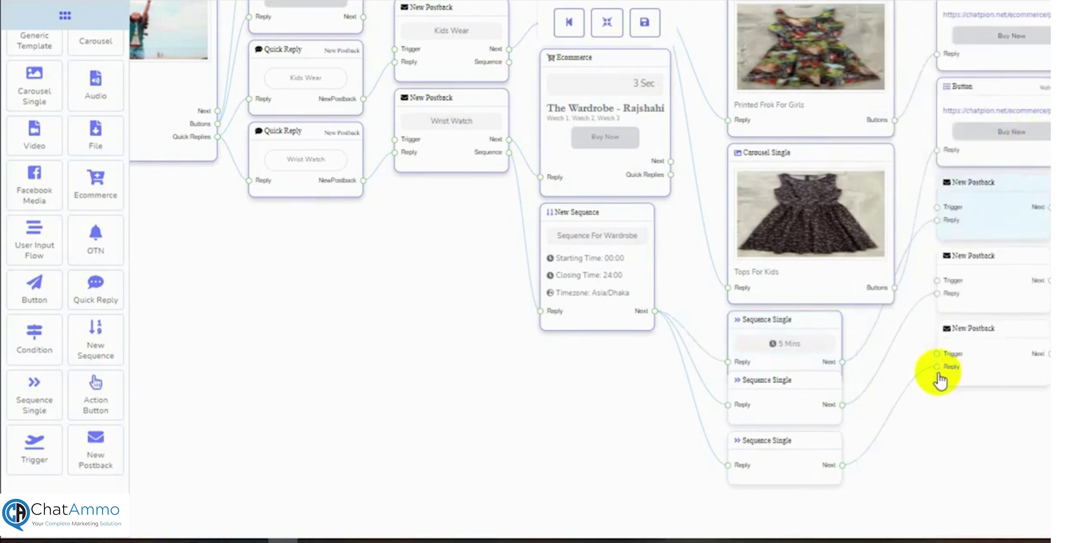
- Title the New Postback of the 5 Mins Sequence Single "5 minute message"
{"action": "double_click", "coordinate": [939, 377]}
{"action": "left_click", "coordinate": [936, 99]}
{"action": "type", "text": "5 minute message"}
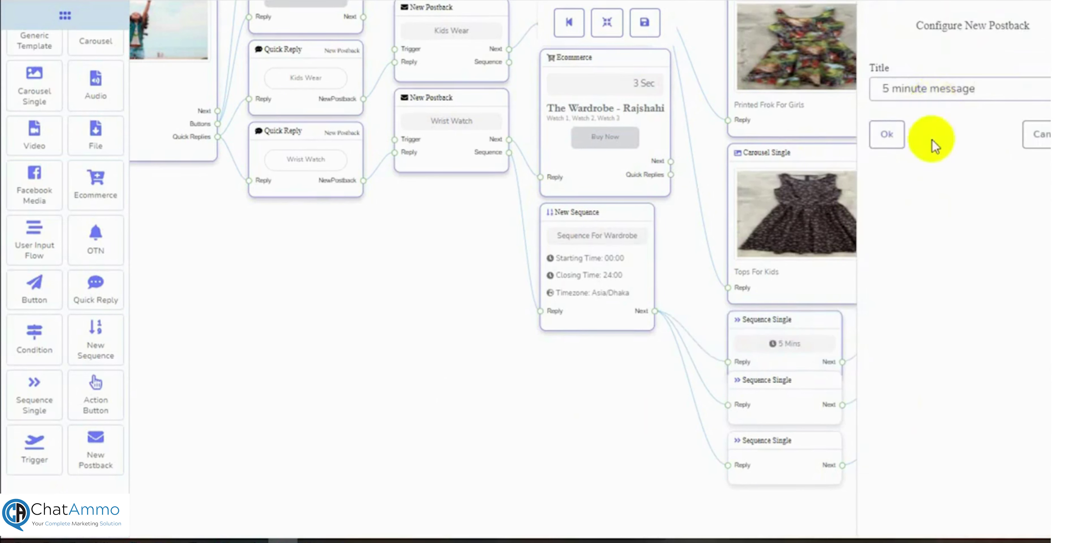
{"action": "left_click", "coordinate": [887, 135]}
{"action": "double_click", "coordinate": [988, 279]}
{"action": "left_click", "coordinate": [940, 89]}
{"action": "left_click", "coordinate": [1033, 136]}
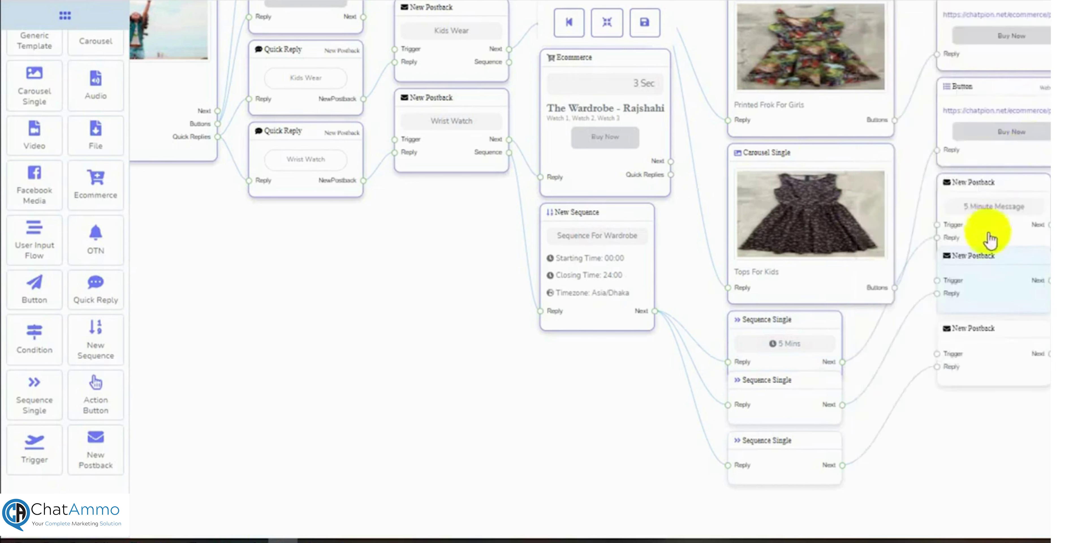
- Rearrange the flow and configure the second Sequence Single as a promotional 24 hours message sent after 30 mins
{"action": "left_click", "coordinate": [616, 24]}
{"action": "double_click", "coordinate": [774, 404]}
{"action": "left_click", "coordinate": [935, 146]}
{"action": "scroll", "coordinate": [909, 324], "scroll_direction": "down", "scroll_amount": 2}
{"action": "left_click", "coordinate": [941, 284]}
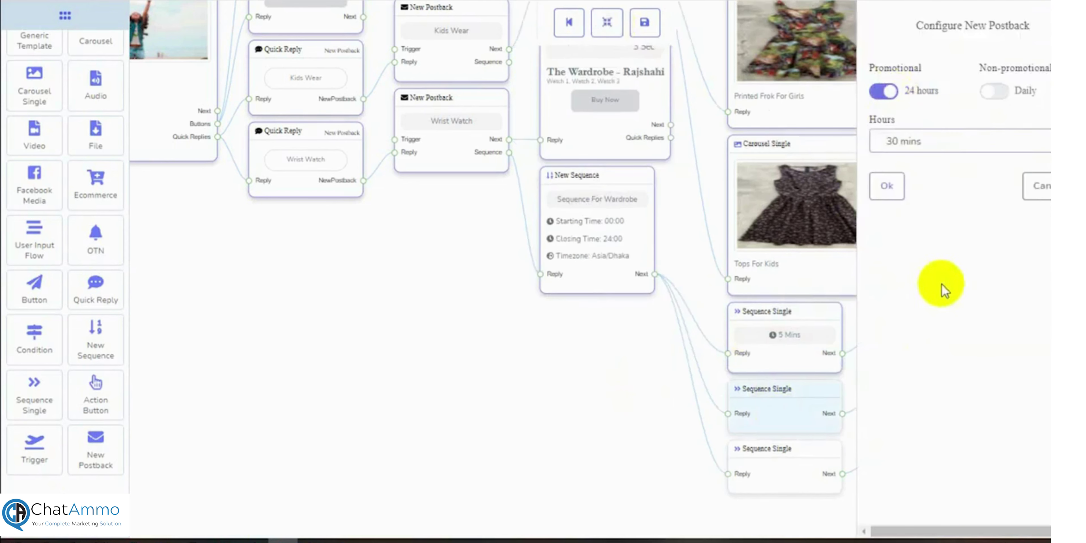
{"action": "left_click", "coordinate": [887, 189]}
- Title the New Postback of the 30 Mins Sequence Single "30 Minute message"
{"action": "double_click", "coordinate": [981, 288]}
{"action": "type", "text": "30 Minute message"}
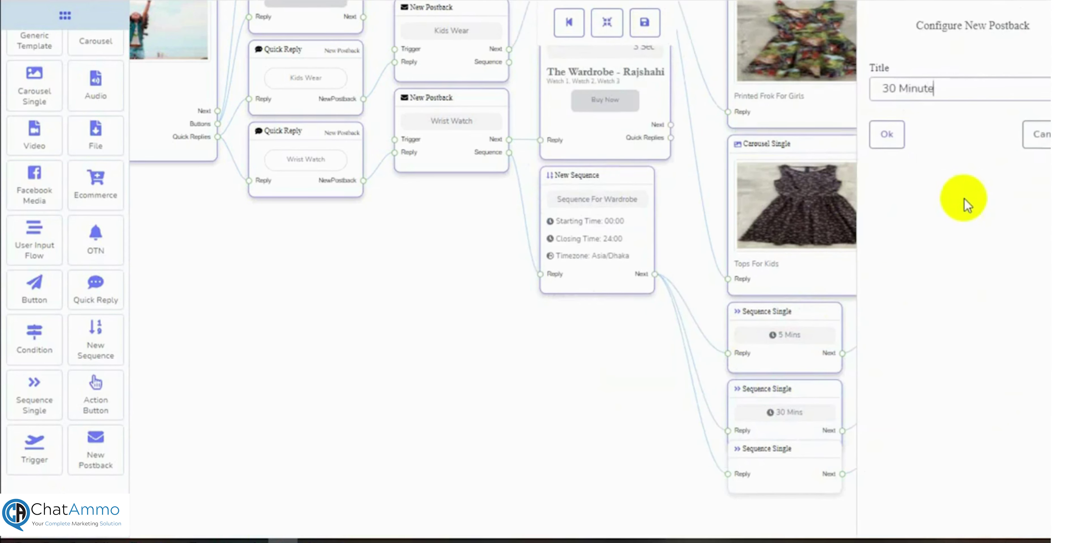
{"action": "left_click", "coordinate": [888, 136]}
{"action": "double_click", "coordinate": [980, 374]}
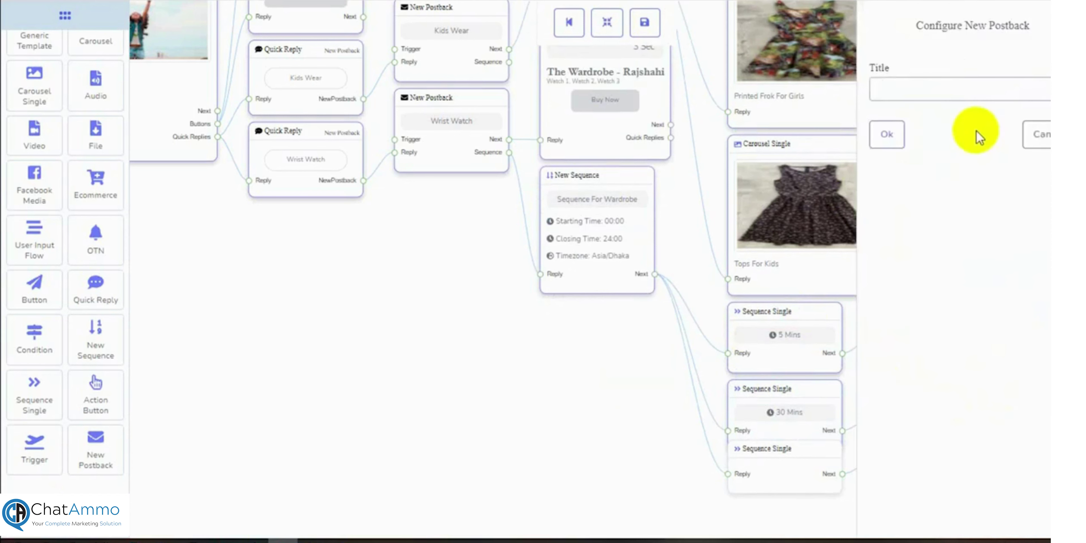
{"action": "left_click", "coordinate": [1037, 136]}
- Configure the third Sequence Single as a promotional 24 hours message sent after 1 hour
{"action": "double_click", "coordinate": [803, 449]}
{"action": "left_click", "coordinate": [887, 94]}
{"action": "left_click", "coordinate": [911, 138]}
{"action": "left_click", "coordinate": [911, 280]}
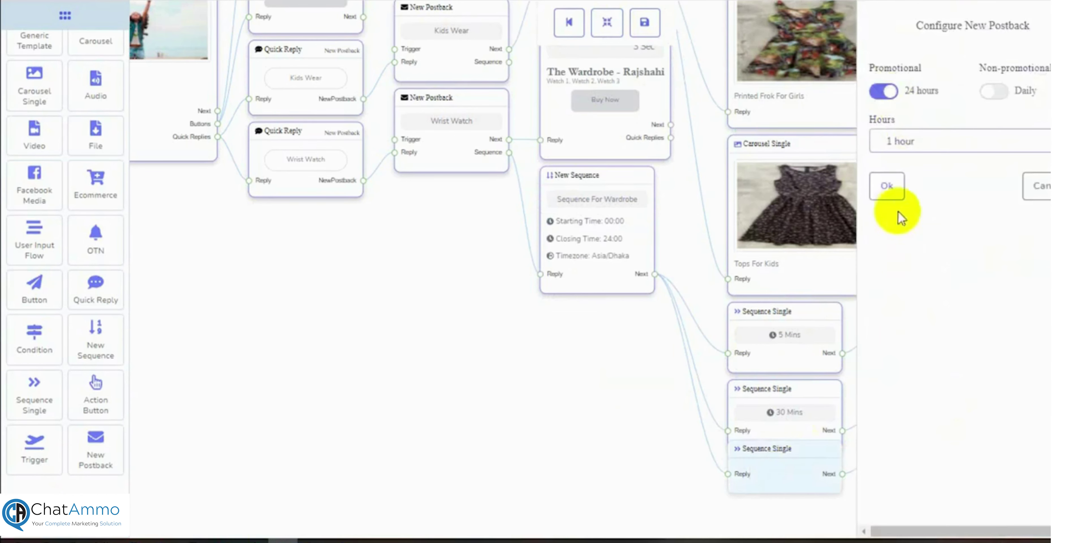
{"action": "left_click", "coordinate": [888, 188]}
- Title the New Postback of the 1 Hour Sequence Single "1 Hour Message" and rearrange the flow
{"action": "double_click", "coordinate": [983, 348]}
{"action": "type", "text": "1 Hour Li"}
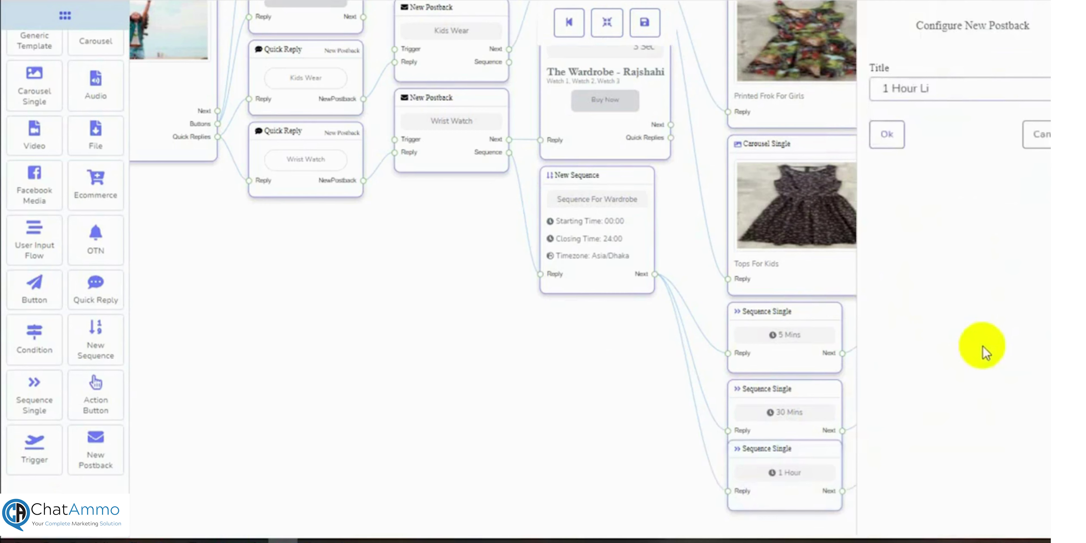
{"action": "type", "text": "essag"}
{"action": "left_click", "coordinate": [882, 140]}
{"action": "left_click", "coordinate": [607, 23]}
- Add three Text elements and connect the Next outputs of the 5 minute, 30 minute and 1 hour postbacks to their Reply inputs
{"action": "left_click_drag", "start_coordinate": [568, 446], "coordinate": [407, 446]}
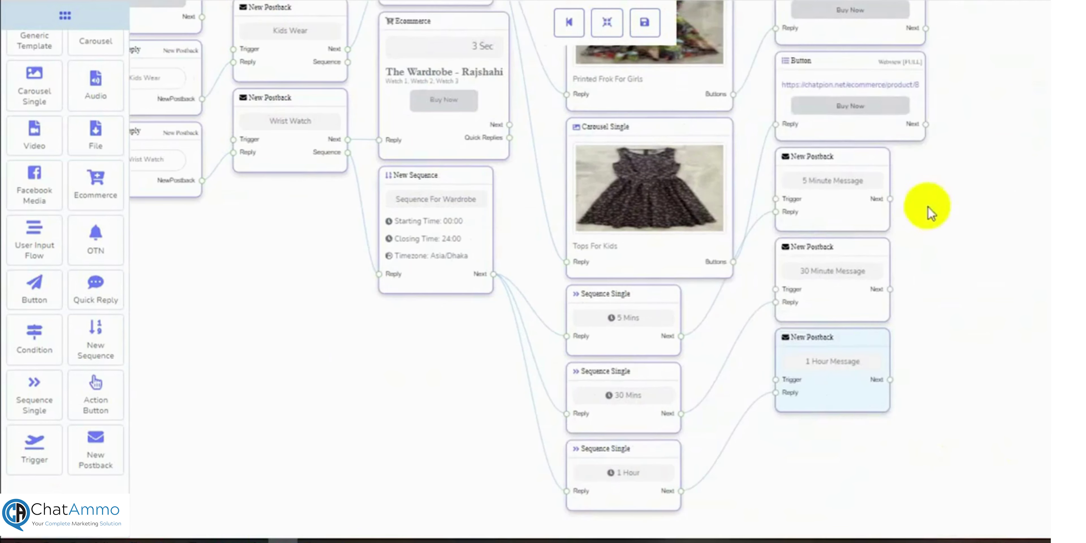
{"action": "scroll", "coordinate": [96, 168], "scroll_direction": "up", "scroll_amount": 2}
{"action": "left_click_drag", "start_coordinate": [37, 63], "coordinate": [965, 201]}
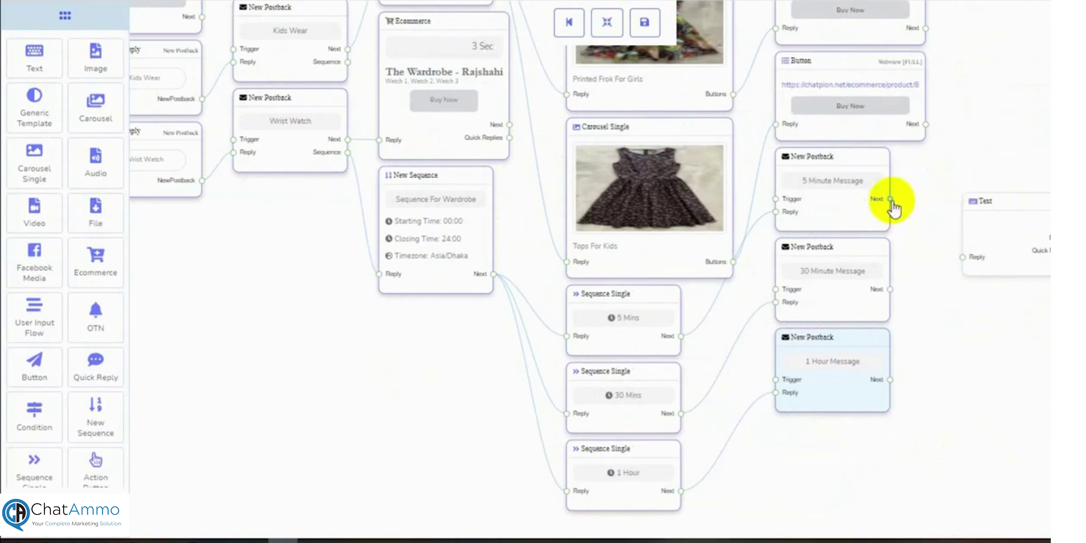
{"action": "right_click", "coordinate": [1003, 203]}
{"action": "right_click", "coordinate": [1004, 235]}
{"action": "left_click", "coordinate": [1005, 273]}
{"action": "left_click_drag", "start_coordinate": [1017, 247], "coordinate": [998, 407]}
{"action": "left_click_drag", "start_coordinate": [1008, 237], "coordinate": [989, 315]}
{"action": "left_click_drag", "start_coordinate": [890, 290], "coordinate": [949, 342]}
{"action": "left_click_drag", "start_coordinate": [890, 380], "coordinate": [949, 431]}
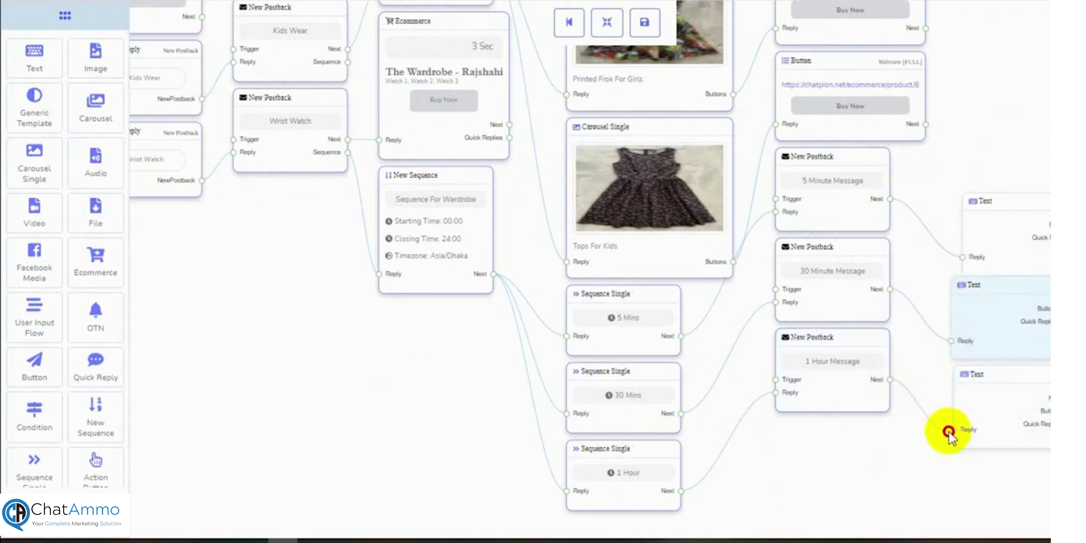
- Enter "Message 1", "Message 2" and "Message 3" as the reply texts of the three sequence Text elements, from first to third
{"action": "double_click", "coordinate": [1004, 252]}
{"action": "type", "text": "Message"}
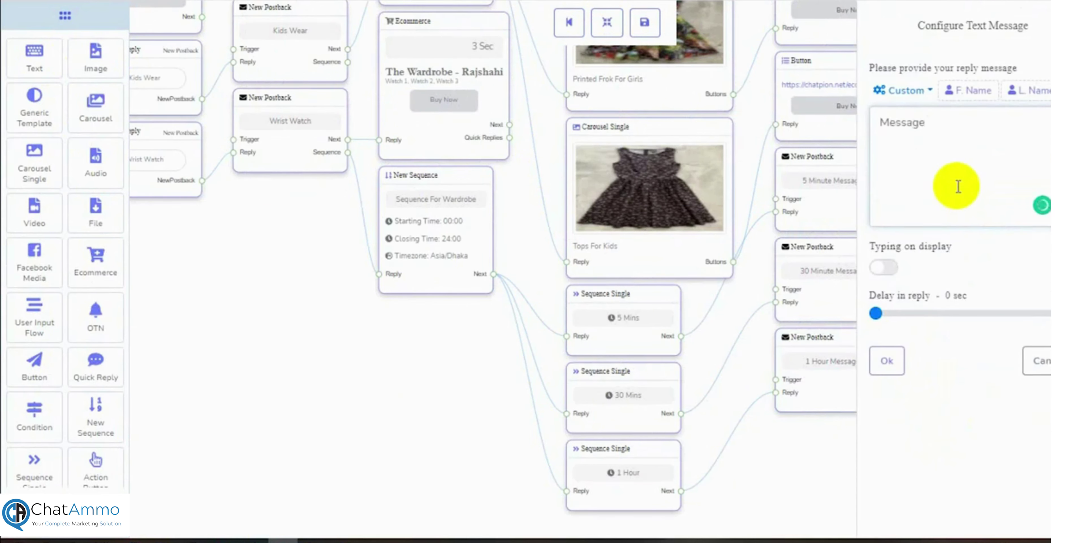
{"action": "type", "text": " 1"}
{"action": "left_click", "coordinate": [895, 365]}
{"action": "double_click", "coordinate": [999, 328]}
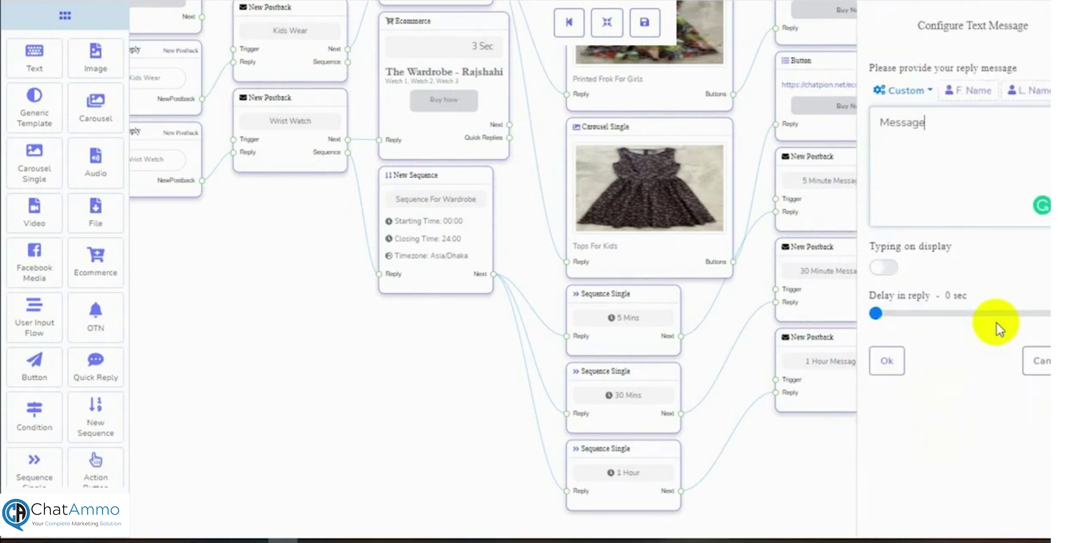
{"action": "left_click", "coordinate": [895, 360]}
{"action": "double_click", "coordinate": [998, 412]}
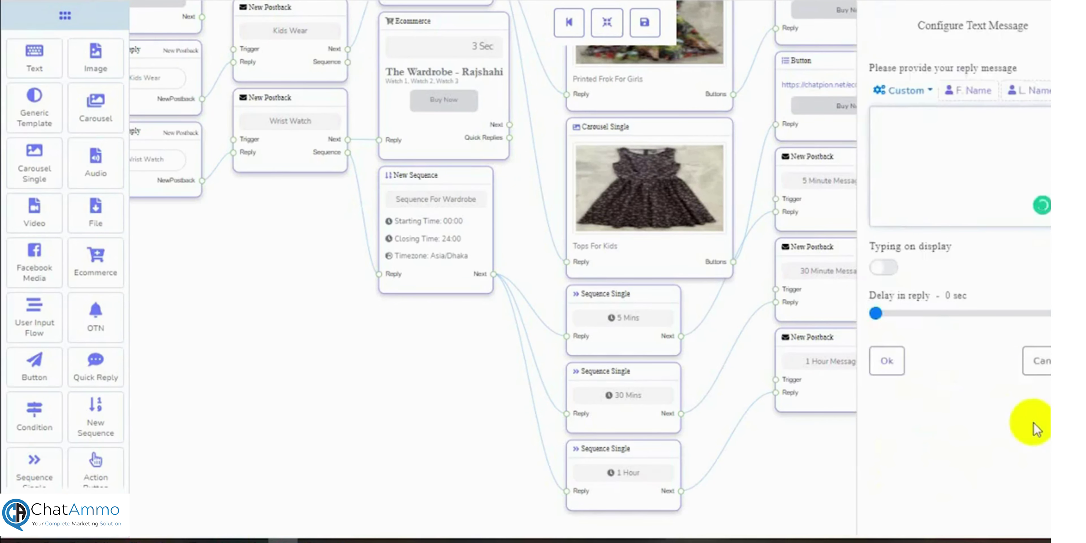
{"action": "left_click", "coordinate": [887, 361]}
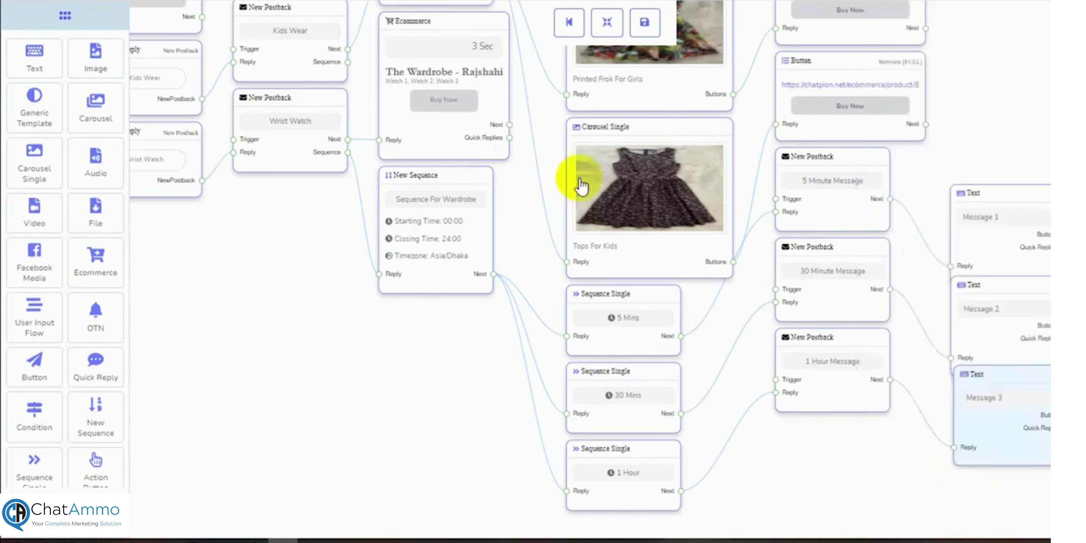
{"action": "scroll", "coordinate": [485, 338], "scroll_direction": "down", "scroll_amount": 2}
{"action": "scroll", "coordinate": [459, 383], "scroll_direction": "down", "scroll_amount": 6}
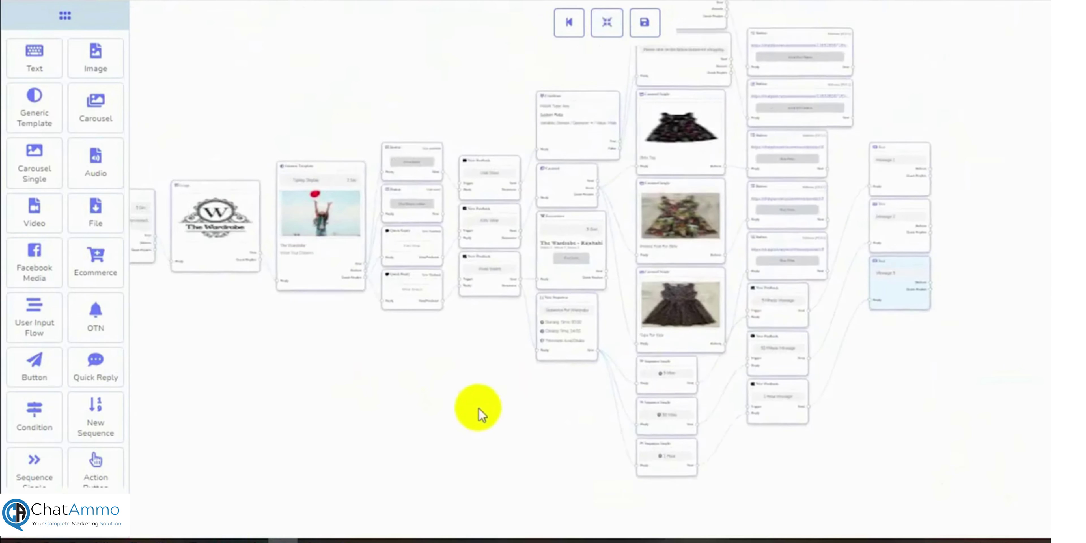